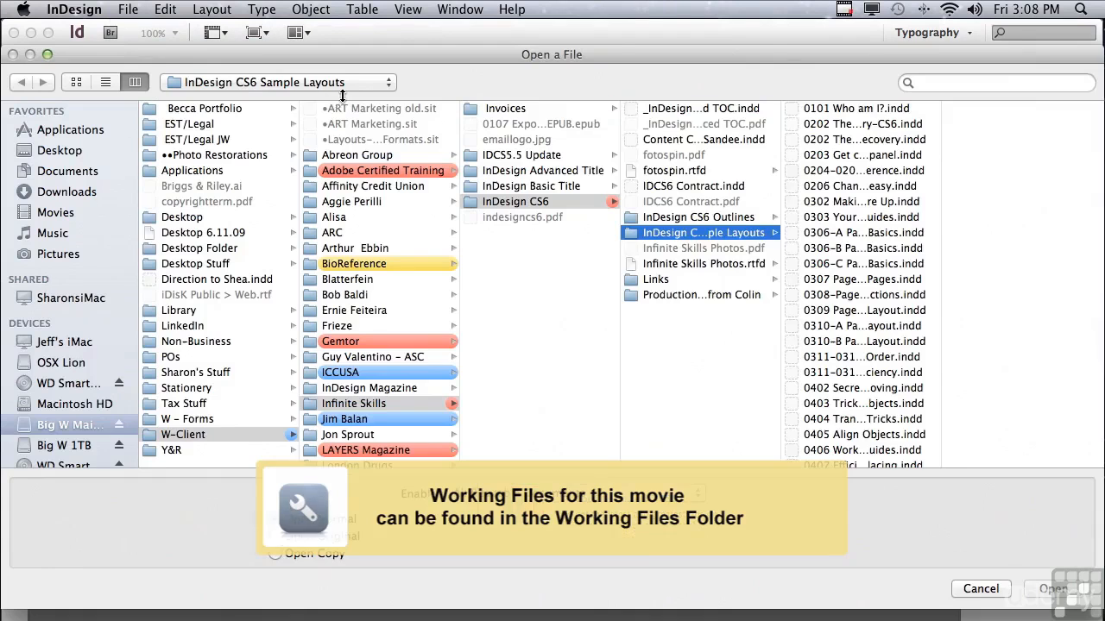
- Open the document 0706 Making Type Span Columns.indd from the InDesign CS6 Sample Layouts folder
drag(941, 213, 934, 436)
click(854, 367)
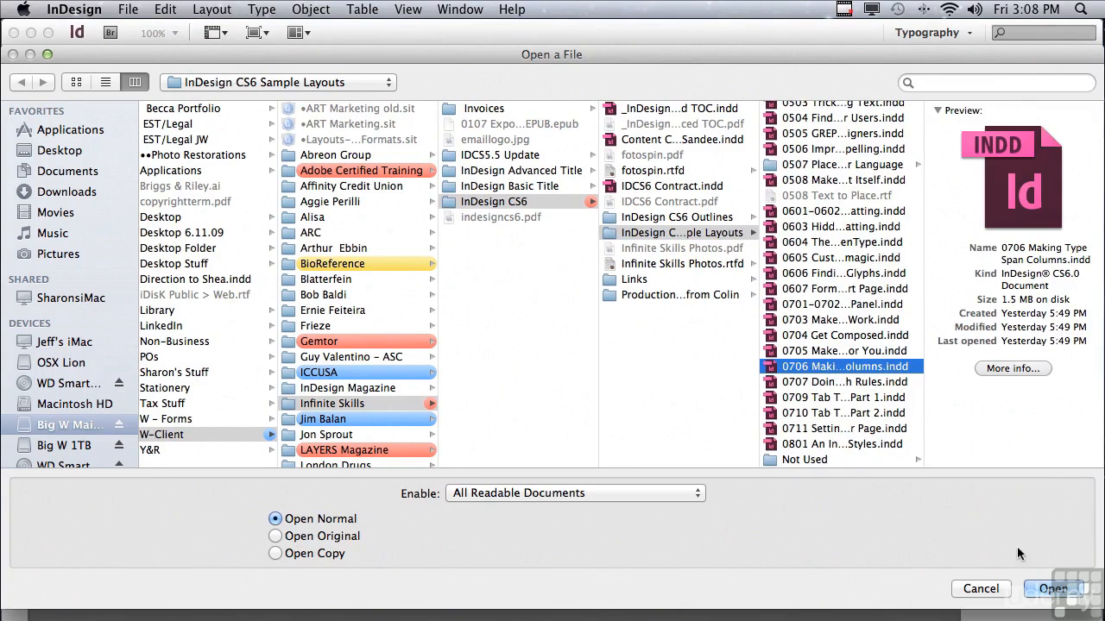
click(1045, 588)
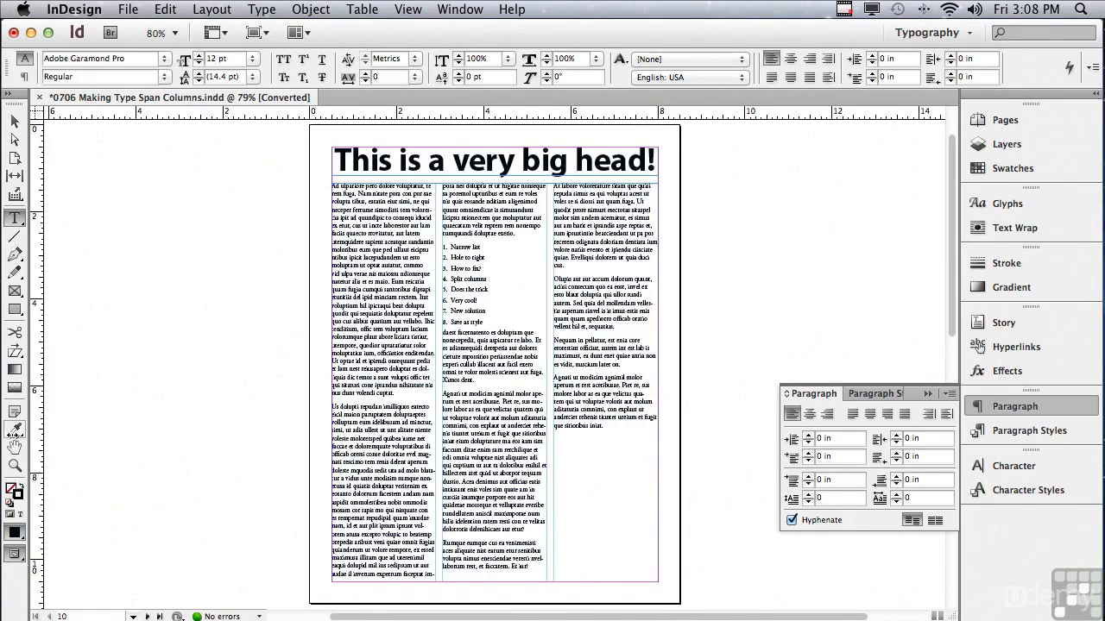
- Select the separate headline frame above the three columns and fit its bottom edge to the text
click(15, 466)
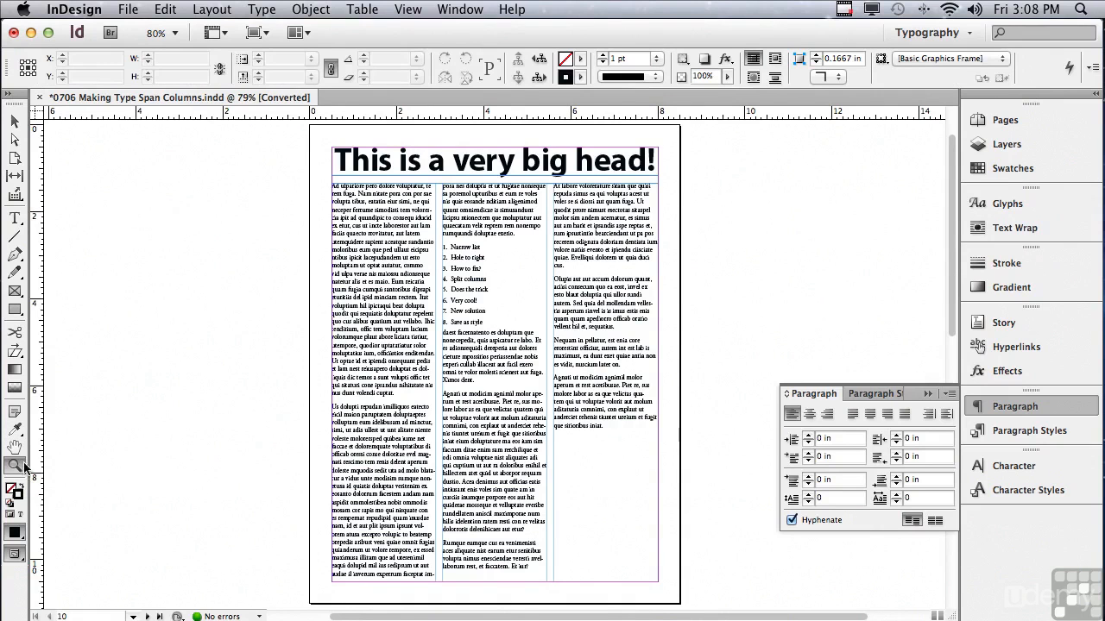
drag(309, 124, 682, 202)
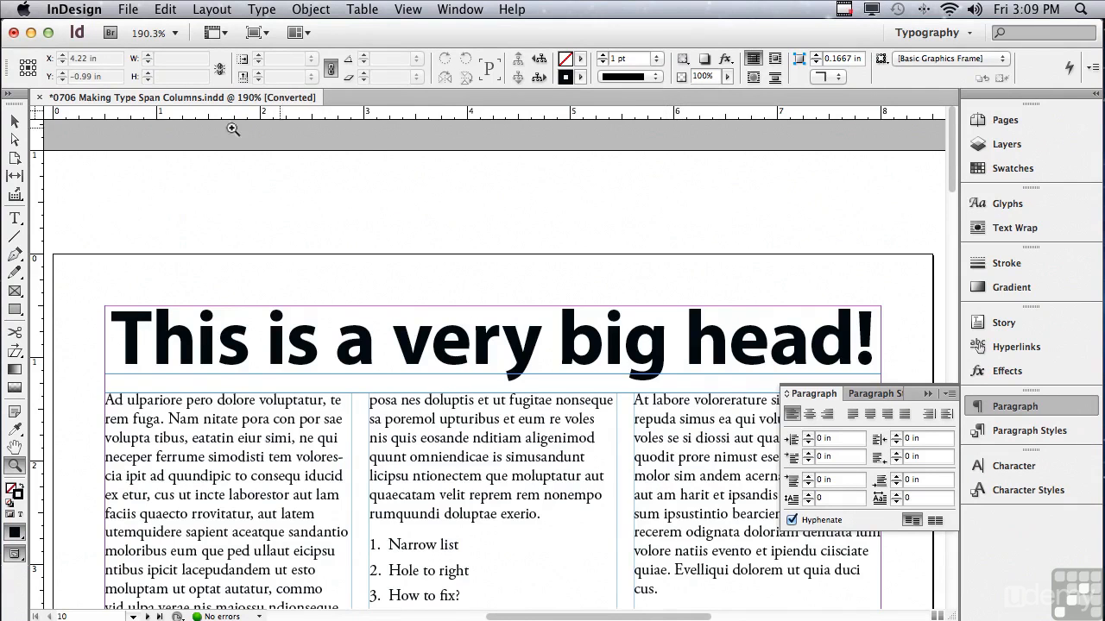
click(14, 121)
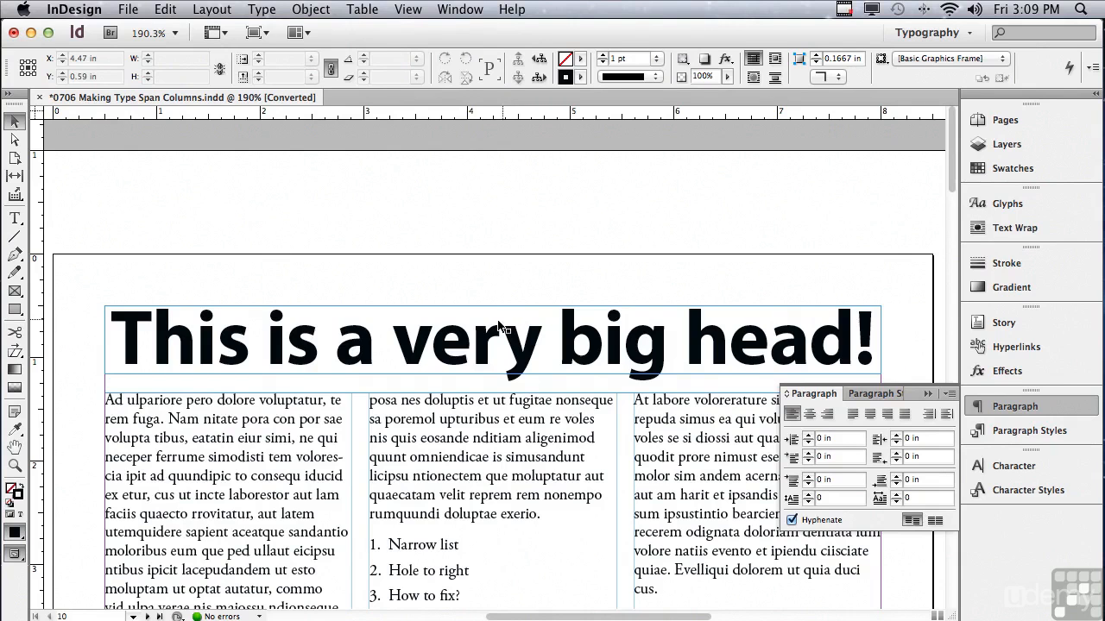
click(466, 346)
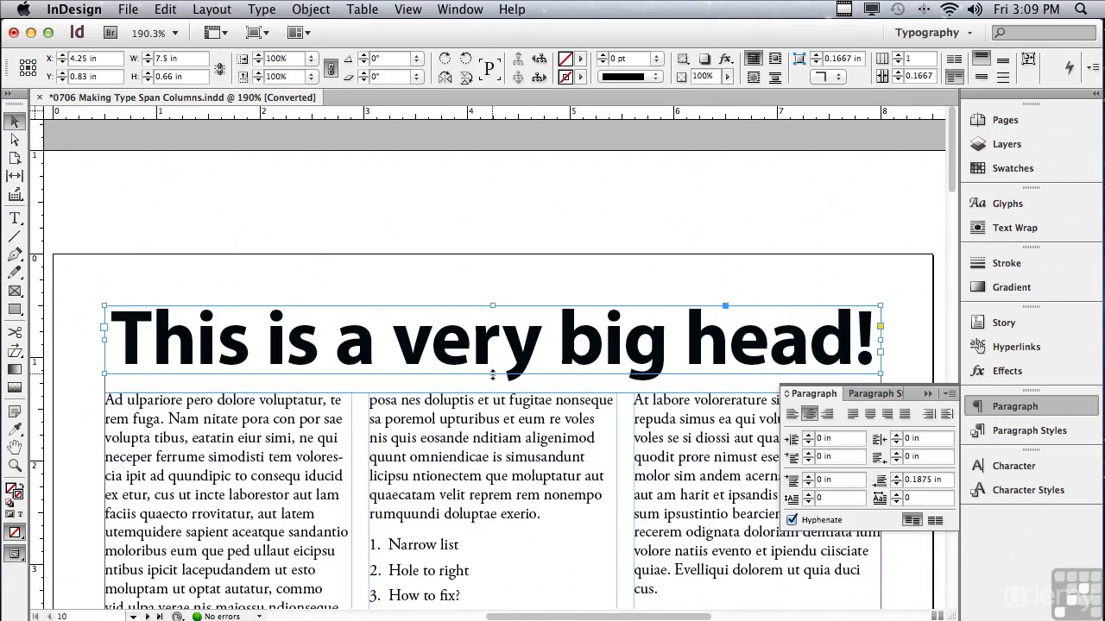
double_click(492, 374)
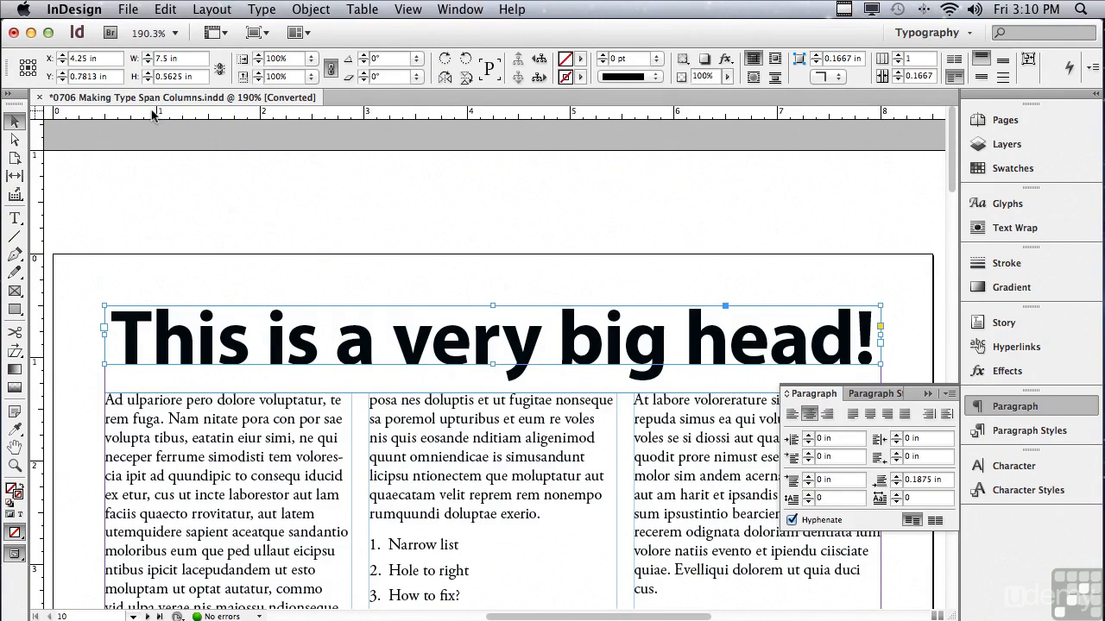
- Add horizontal guides at the headline frame's bottom edge (1.0625 in) and the body text frame's top edge (1.34 in)
drag(159, 111, 106, 365)
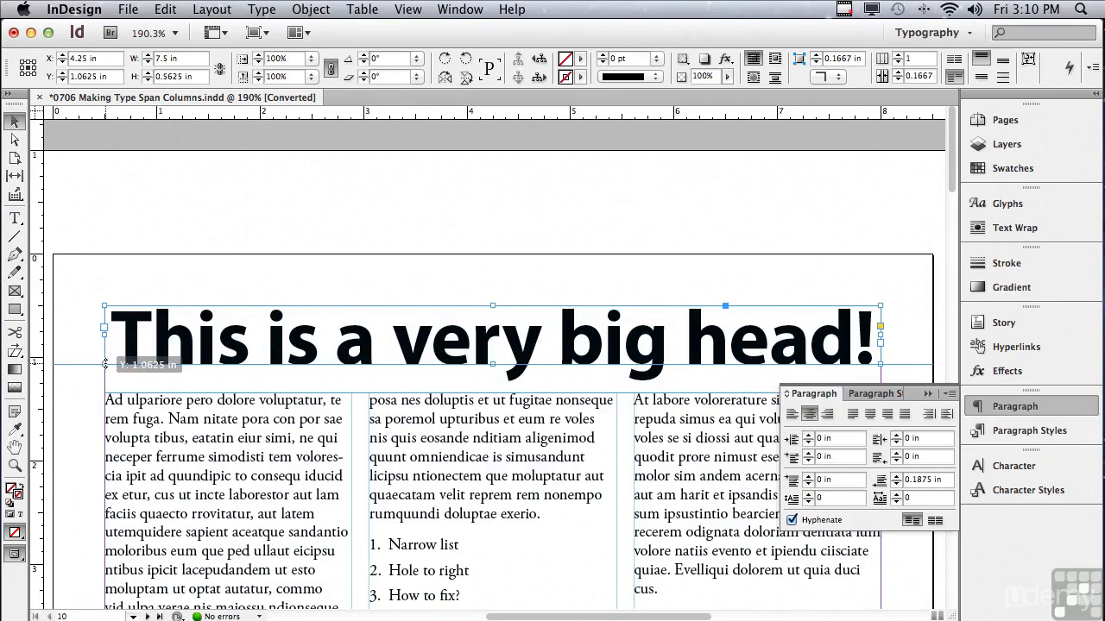
drag(106, 365, 105, 365)
drag(177, 117, 107, 390)
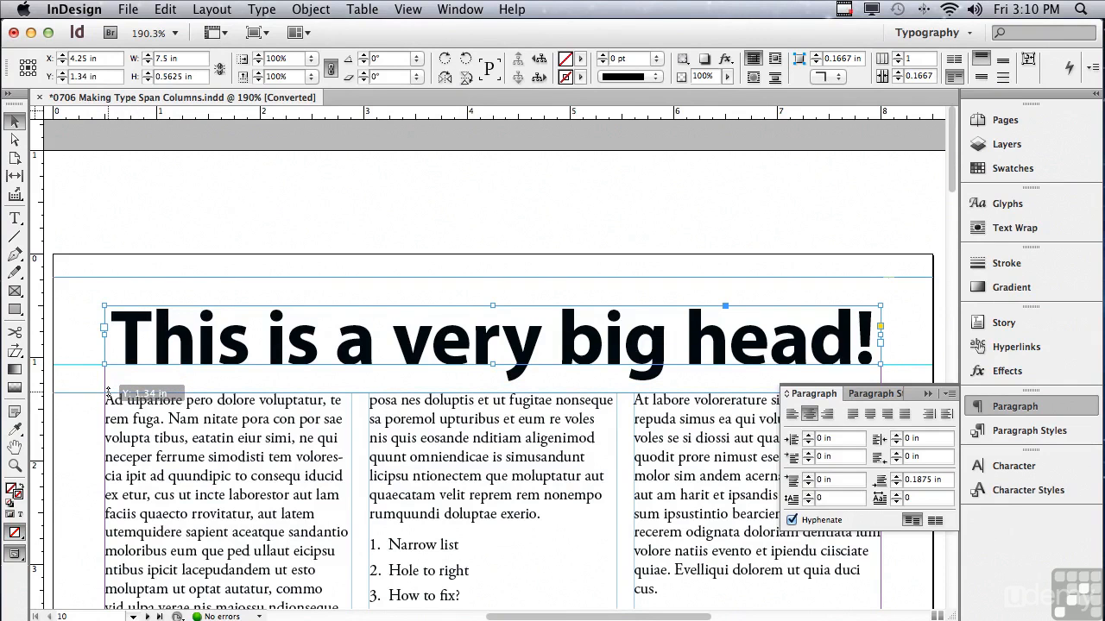
drag(107, 391, 109, 393)
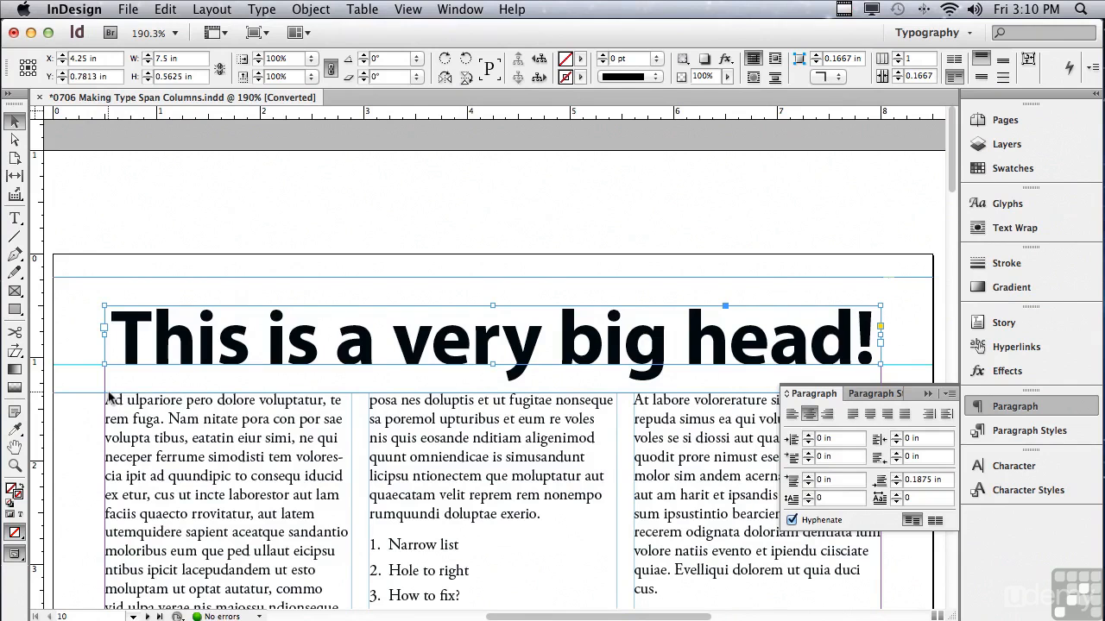
- Draw an empty frame about 0.26 by 0.28 in between the two guides and move it horizontally to X 0.5 in
click(11, 296)
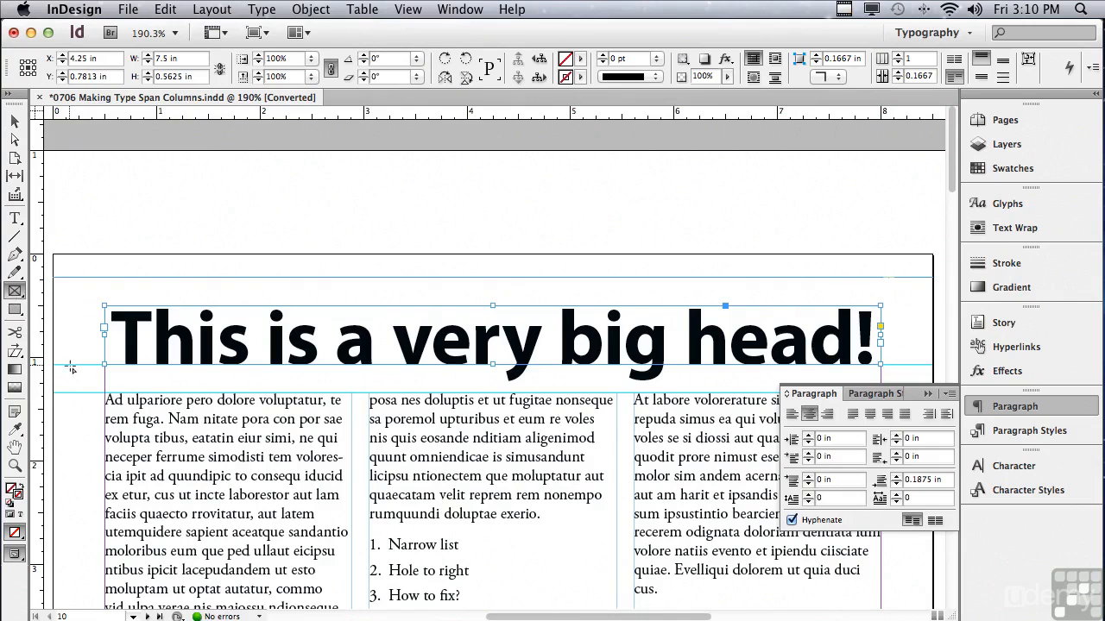
drag(69, 366, 97, 393)
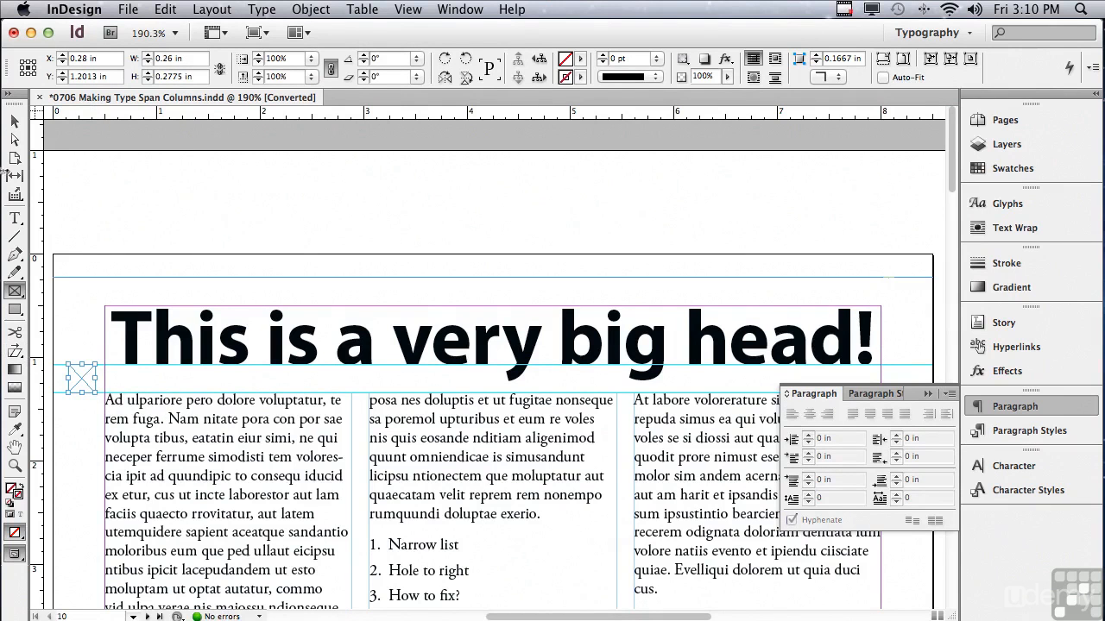
click(14, 121)
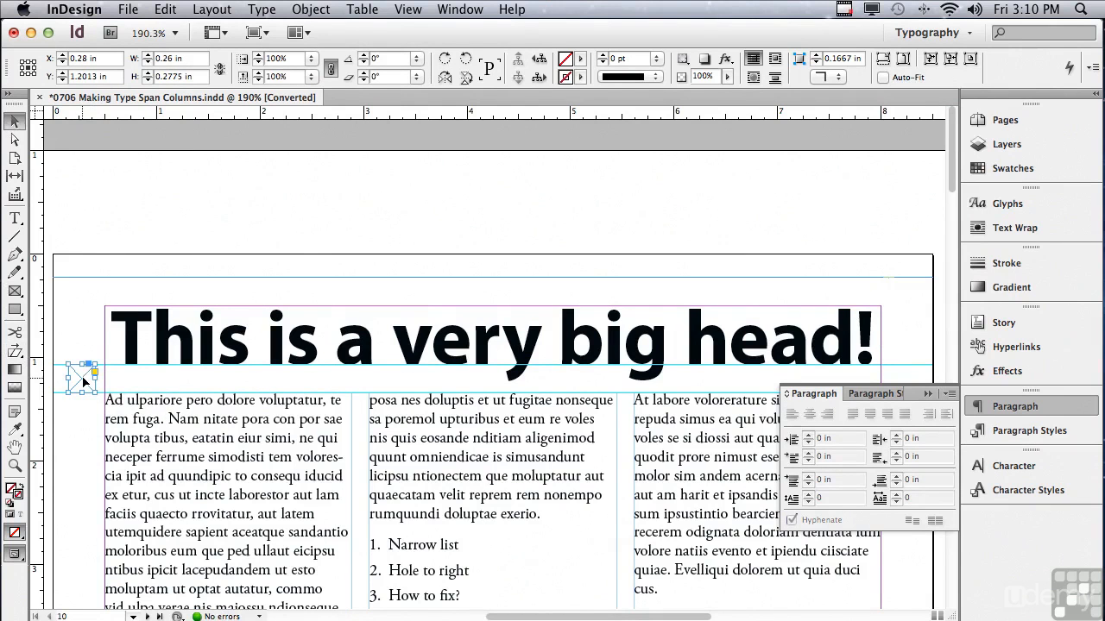
drag(84, 382, 107, 380)
- On page 11, apply the Span Columns paragraph layout to the headline across all columns and compare it using the preview
drag(953, 158, 876, 362)
scroll(875, 364, down, 10)
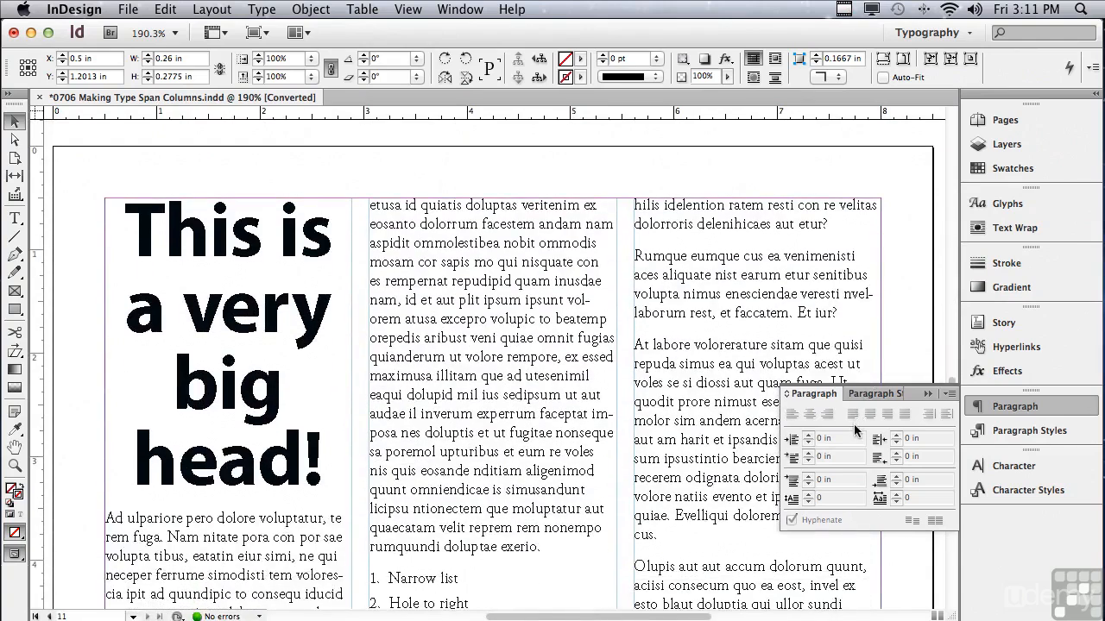
click(209, 274)
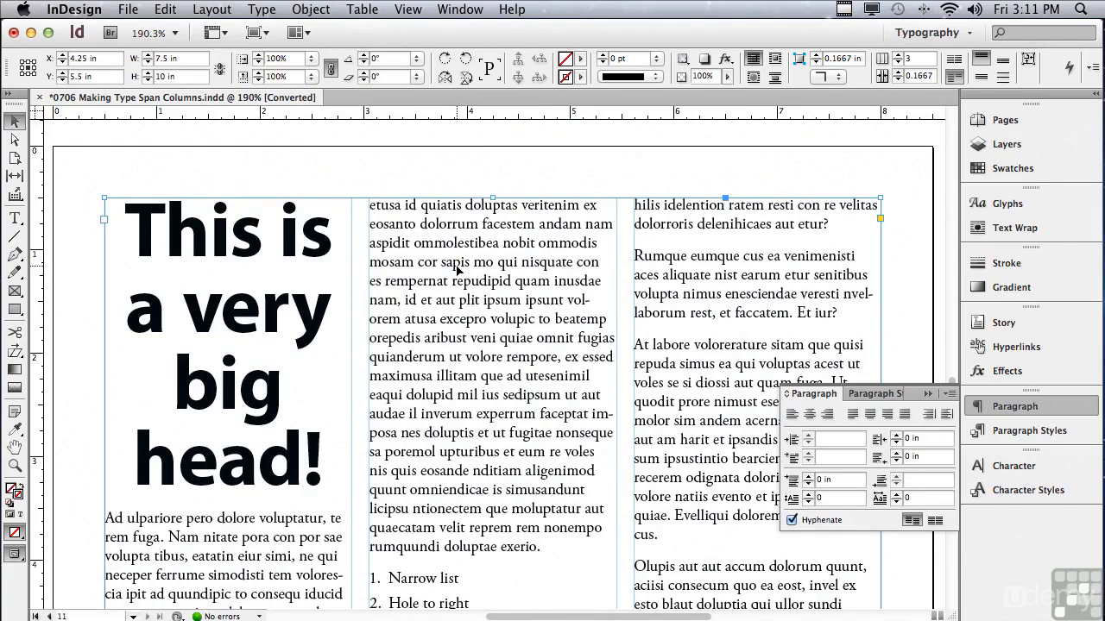
double_click(223, 301)
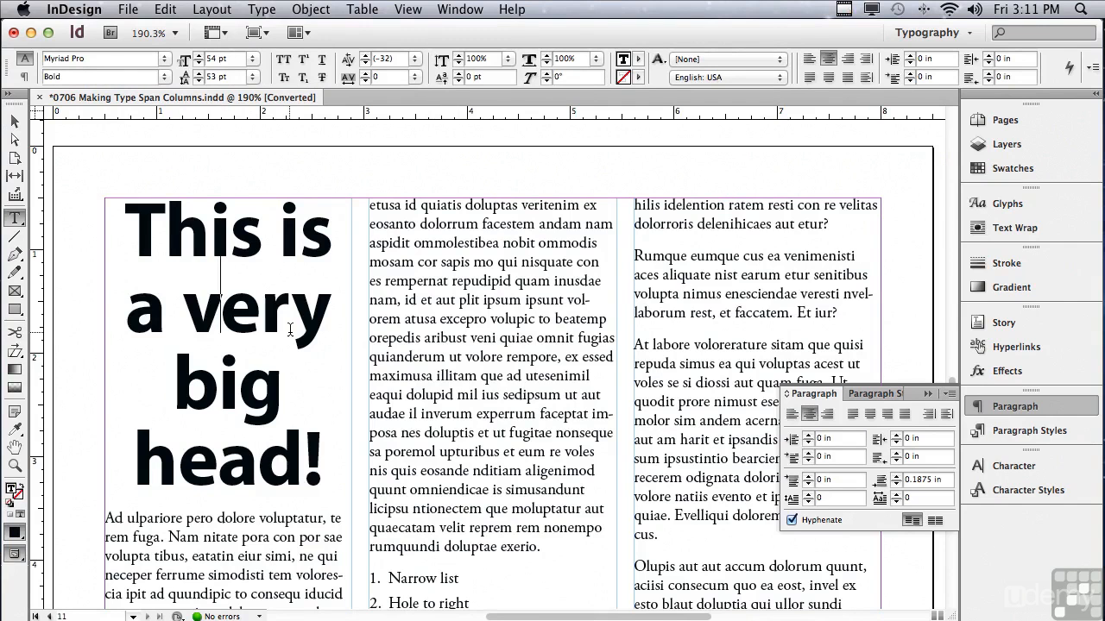
click(948, 394)
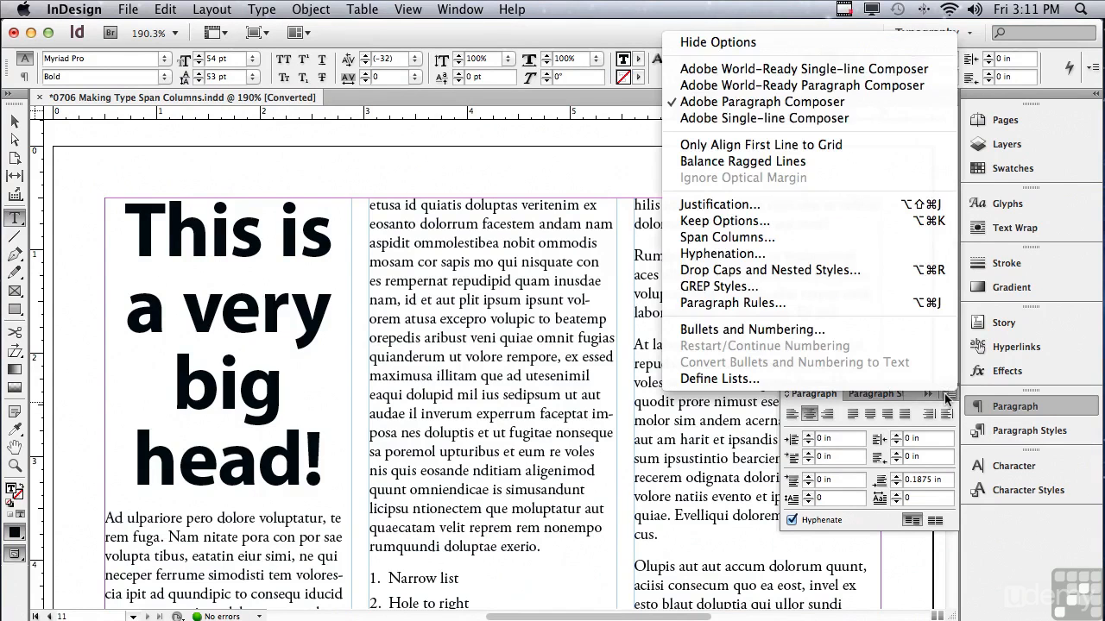
click(847, 242)
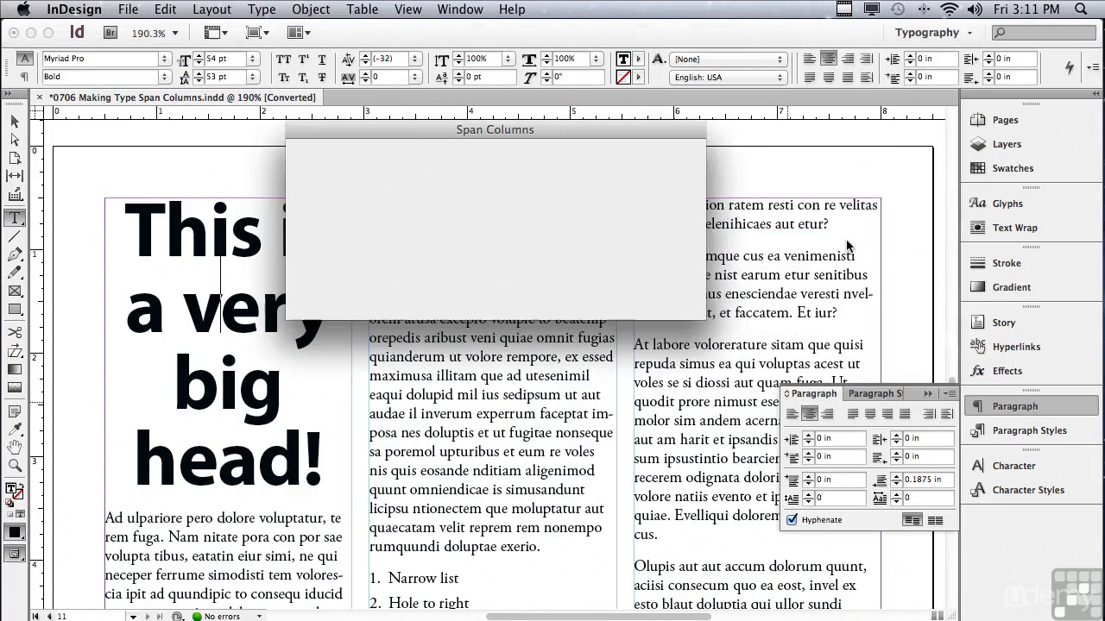
drag(441, 134, 435, 400)
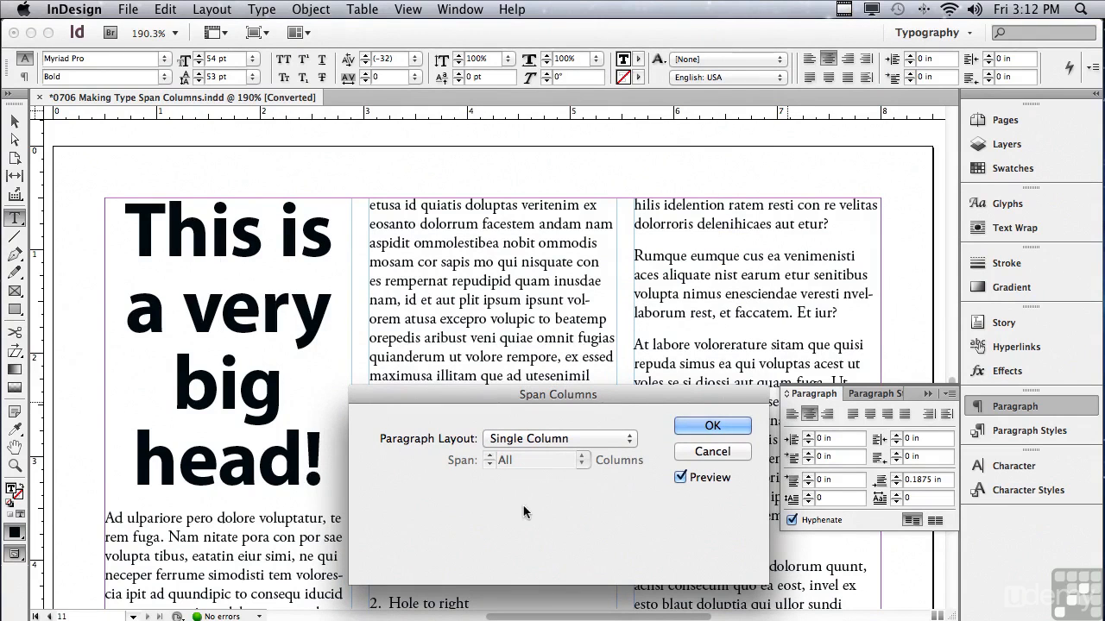
click(511, 440)
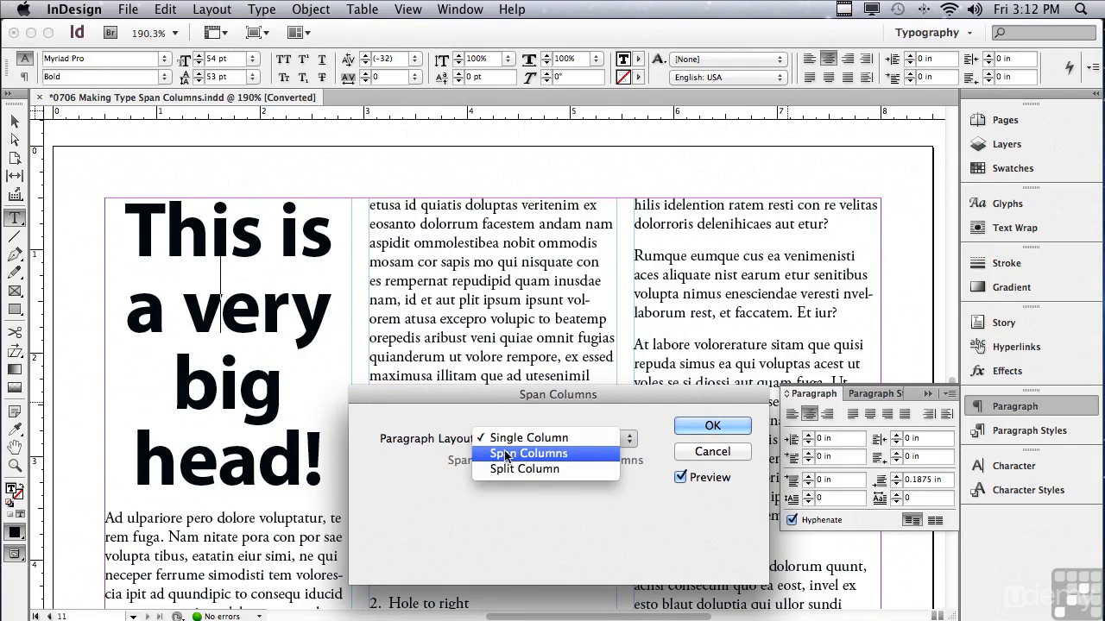
click(505, 453)
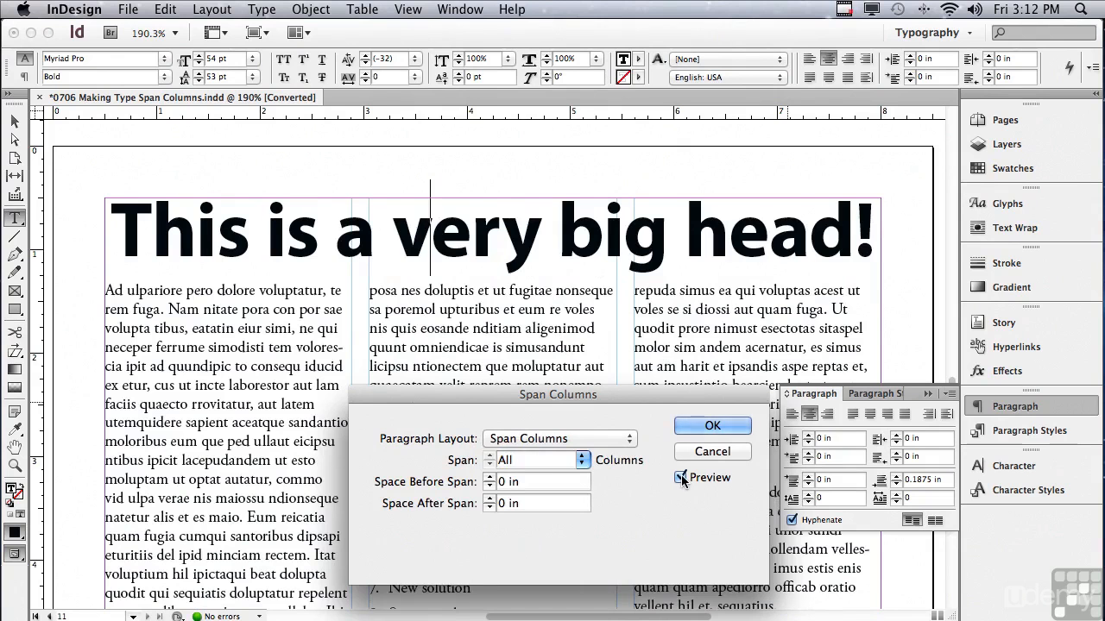
click(681, 477)
click(680, 477)
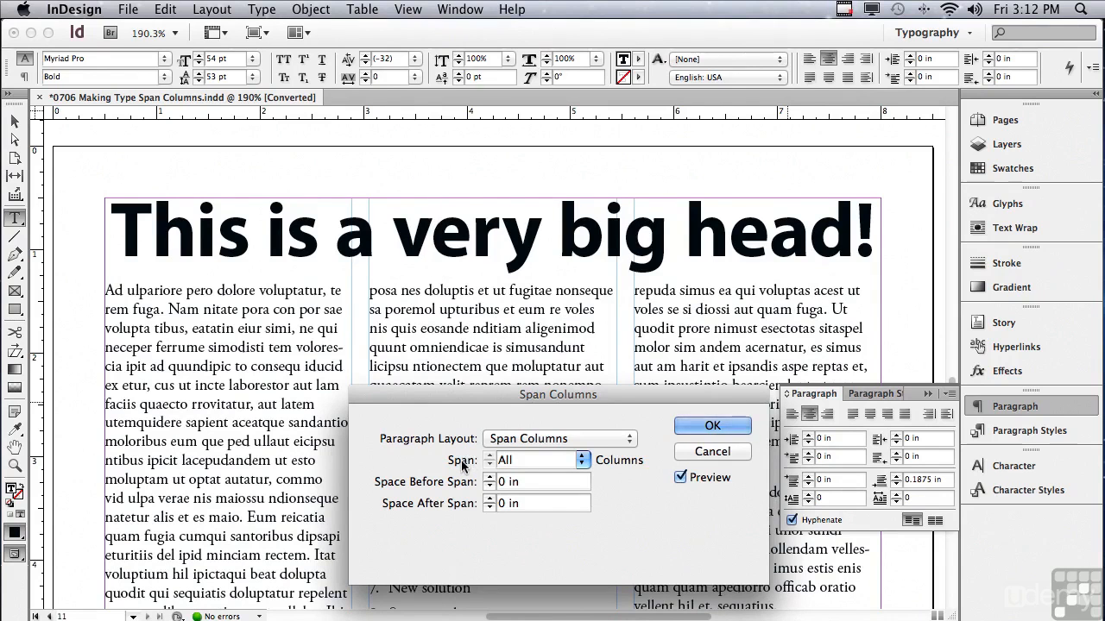
- Try spanning the headline across 2 columns, and return the span to All
click(582, 461)
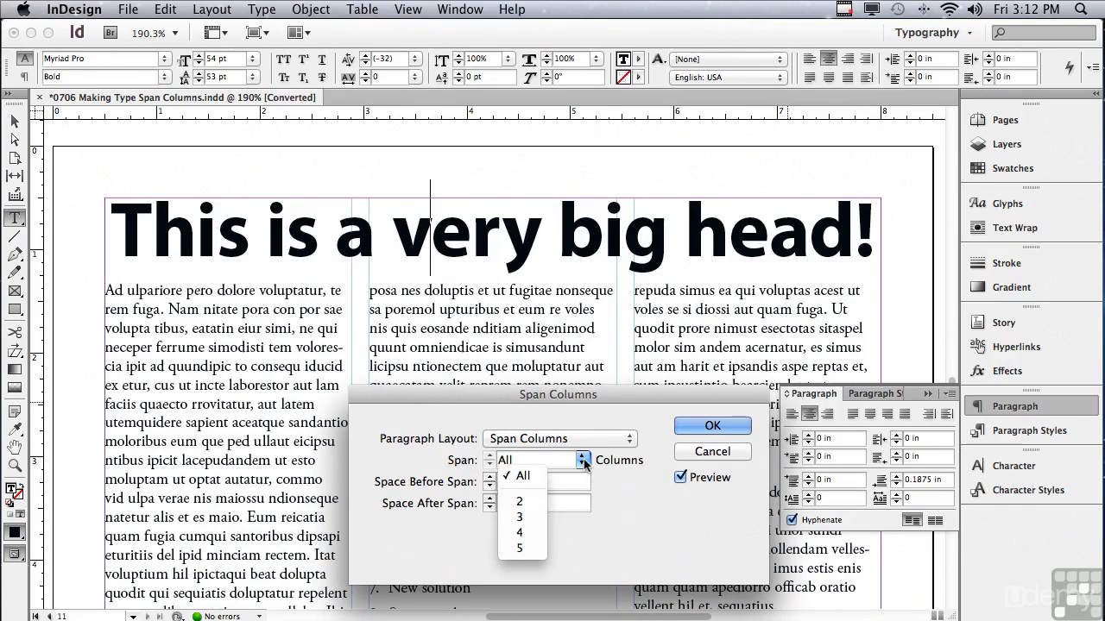
click(541, 505)
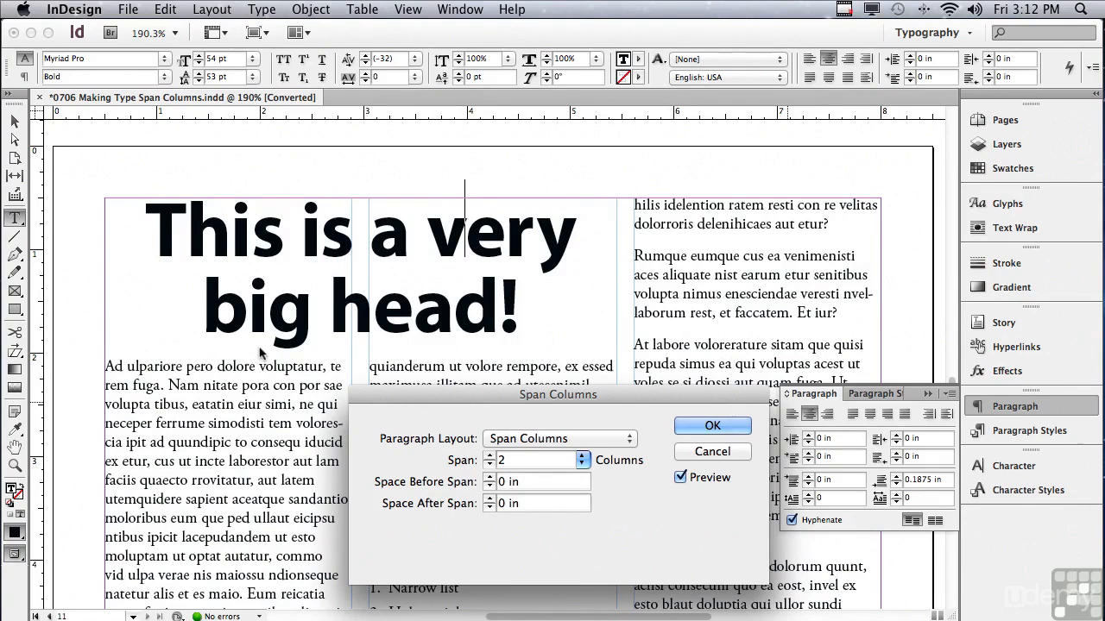
click(583, 460)
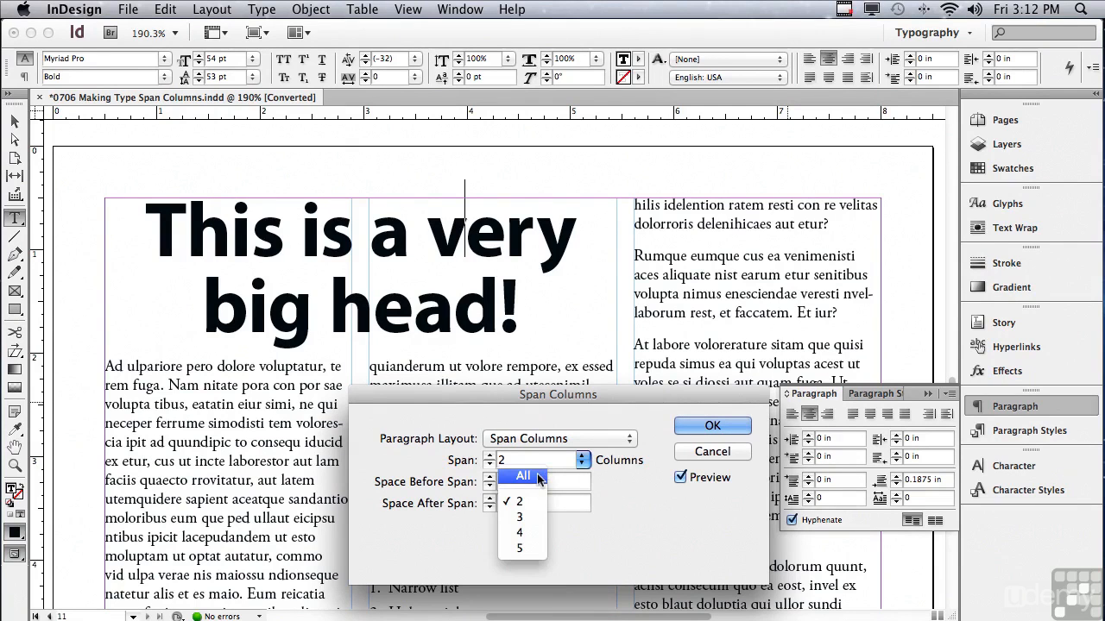
click(523, 476)
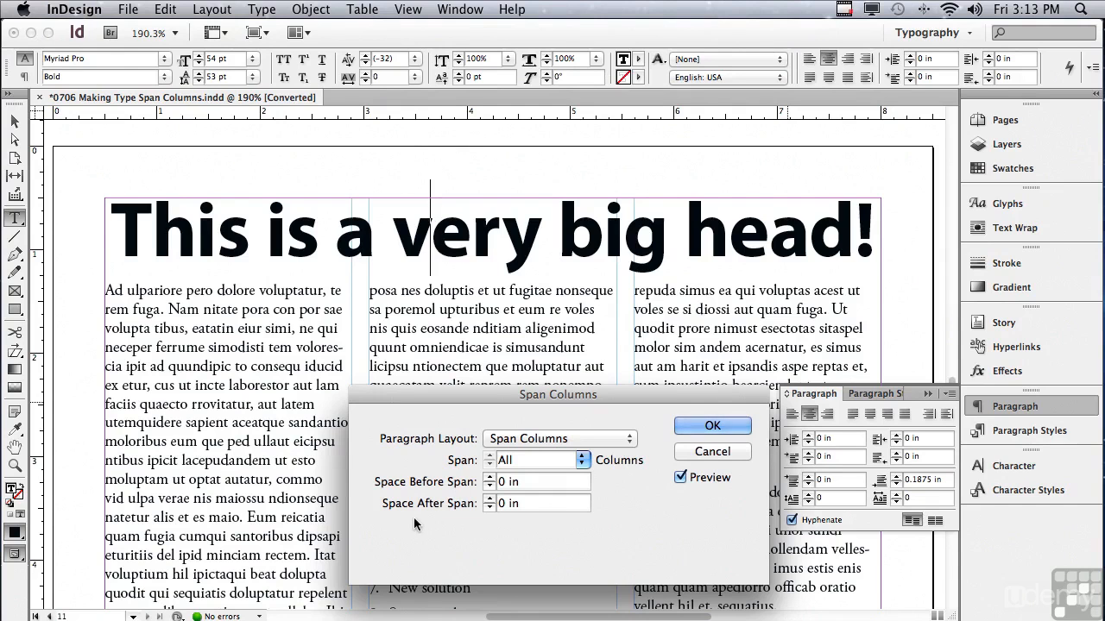
- Set the headline's Space After Span to 0.25 in and apply the span settings
click(490, 498)
click(489, 499)
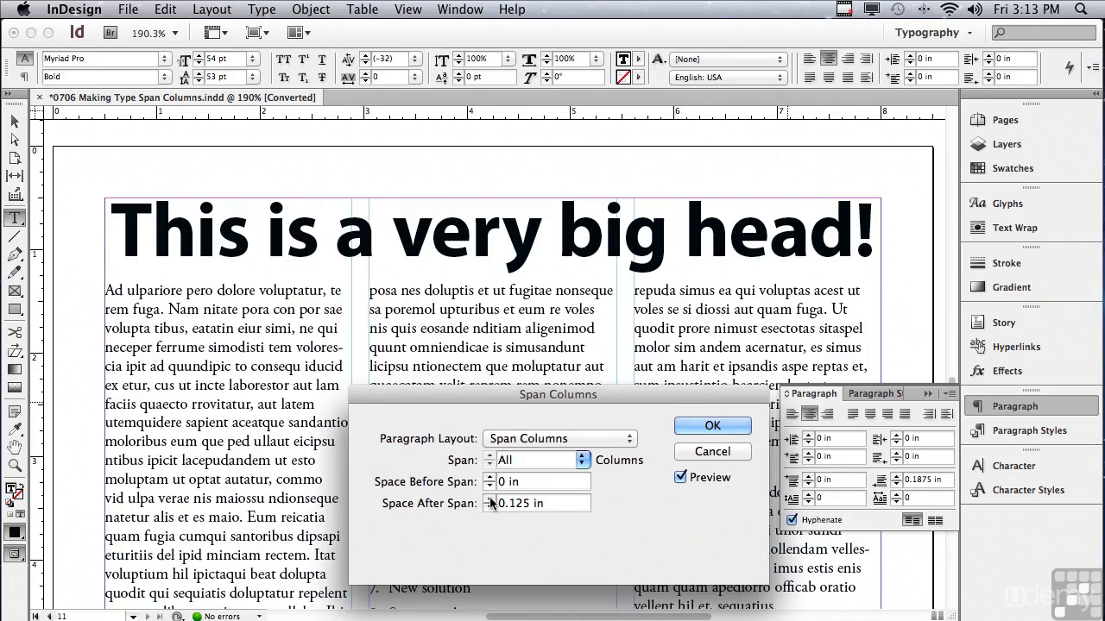
click(489, 499)
click(490, 499)
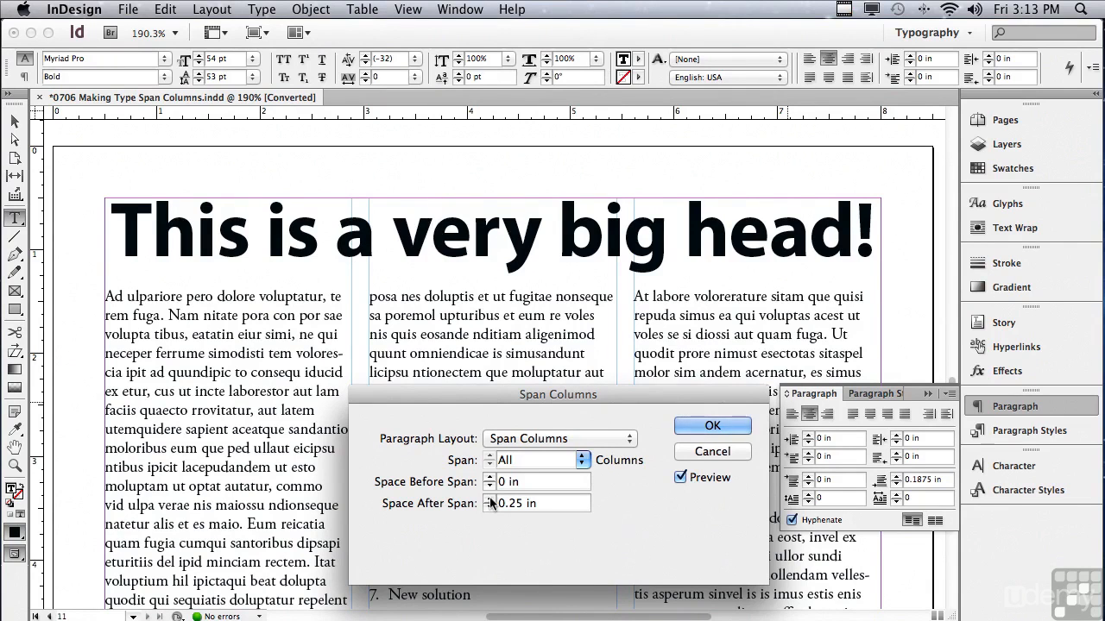
click(684, 427)
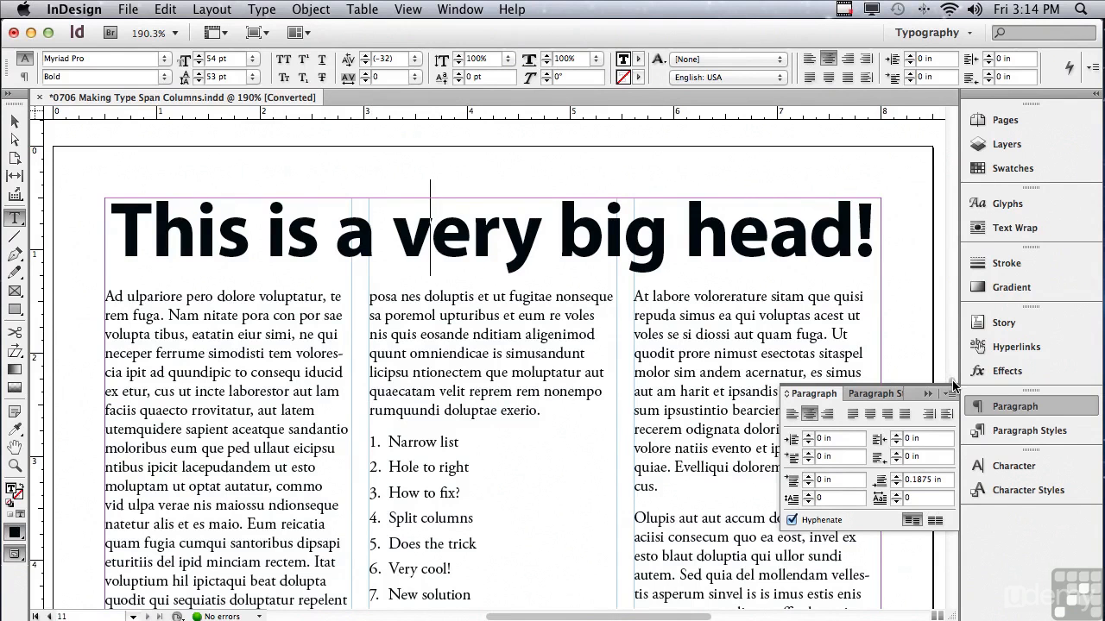
- Apply the Split Column paragraph layout with 2 sub-columns to the whole numbered list and compare it using the preview
scroll(878, 386, down, 10)
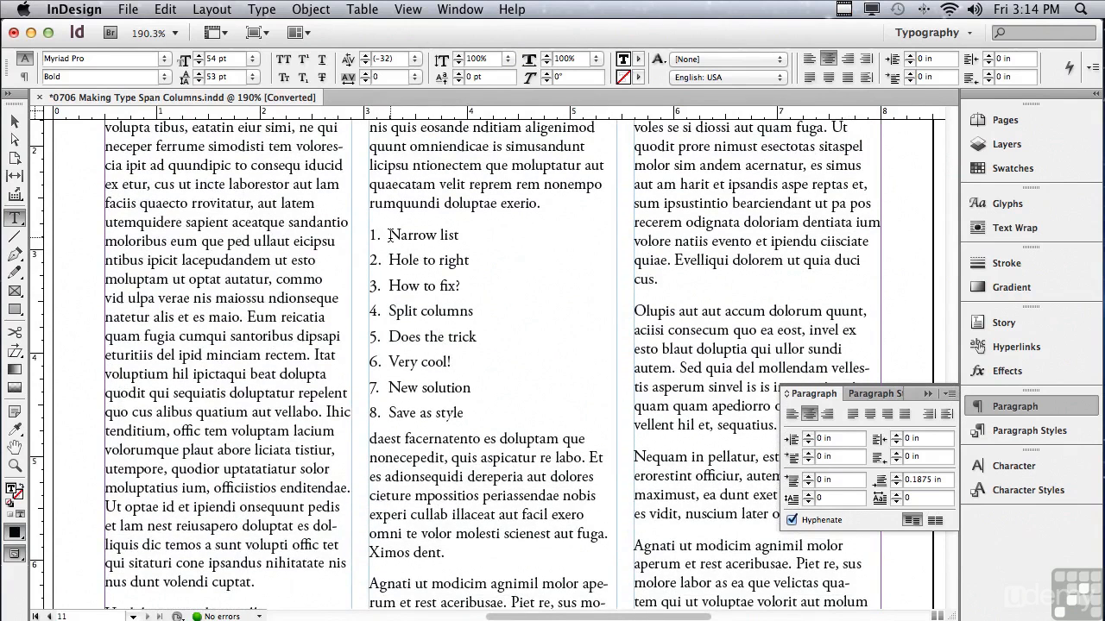
drag(390, 235, 494, 408)
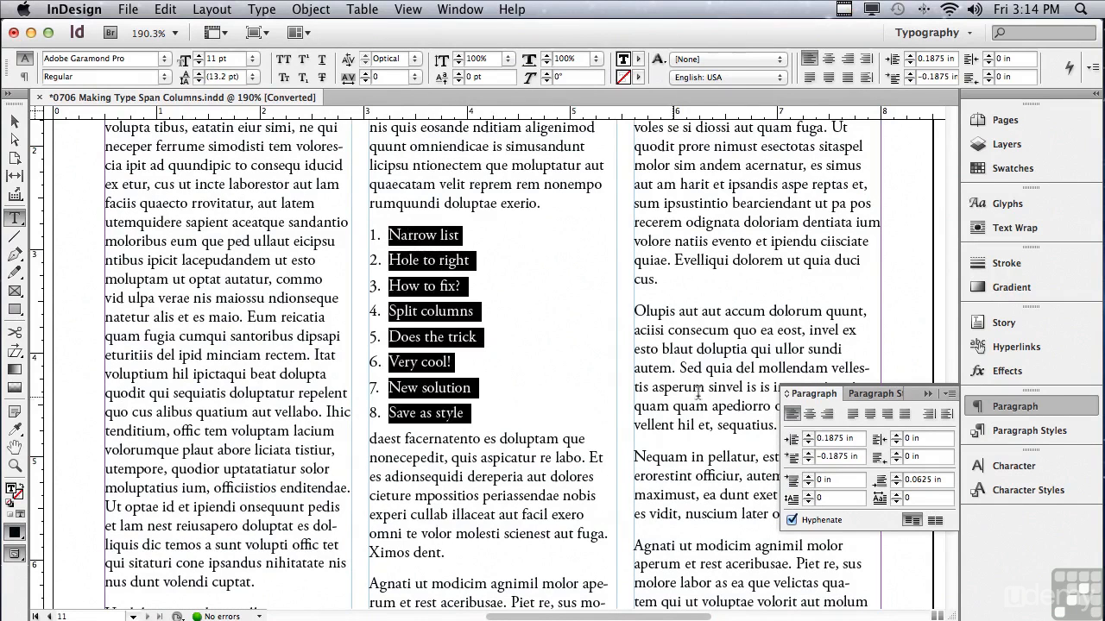
click(949, 394)
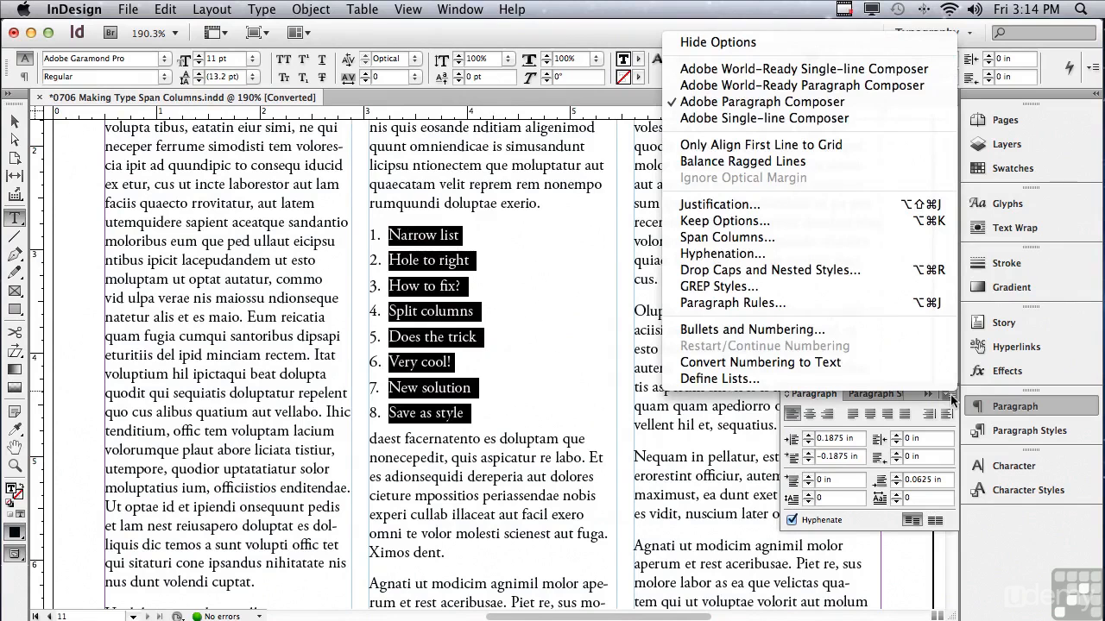
click(835, 238)
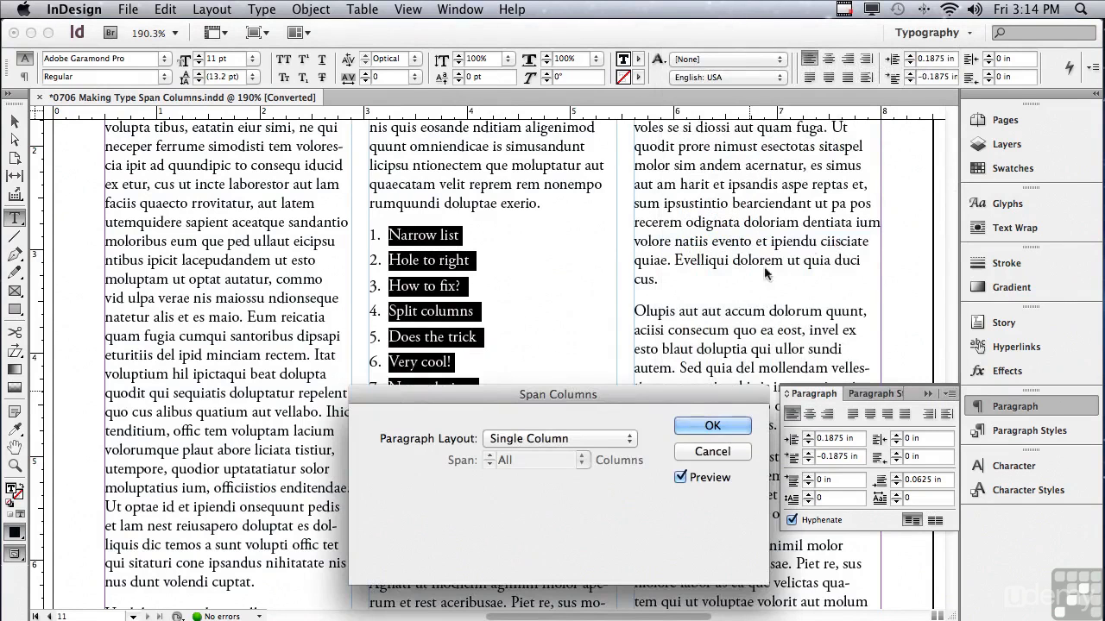
drag(555, 394, 801, 175)
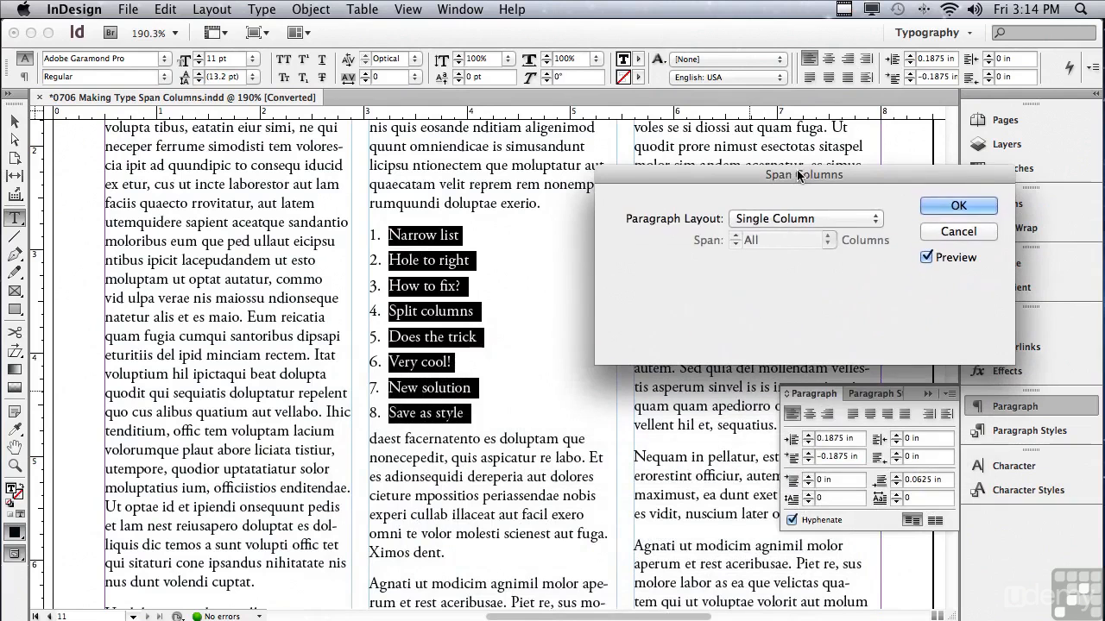
click(755, 221)
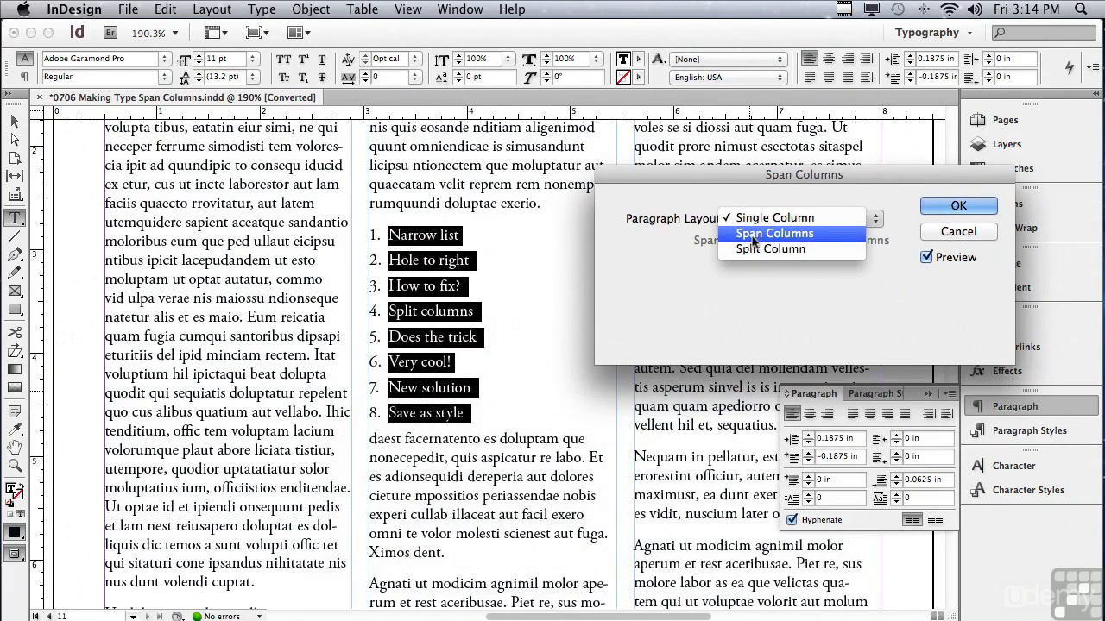
click(749, 250)
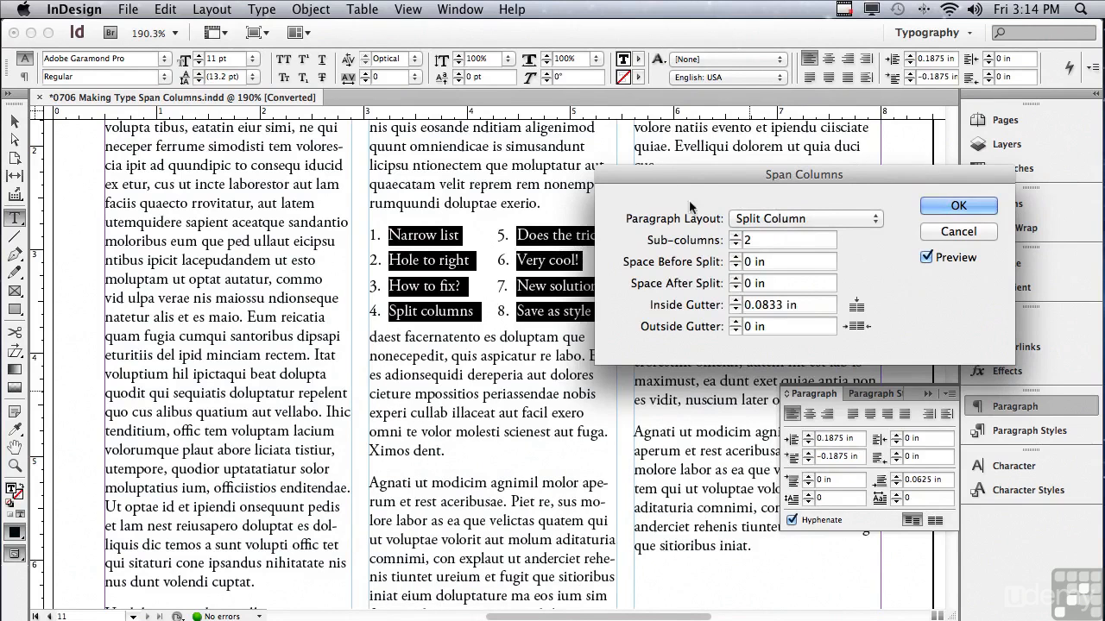
drag(656, 177, 710, 179)
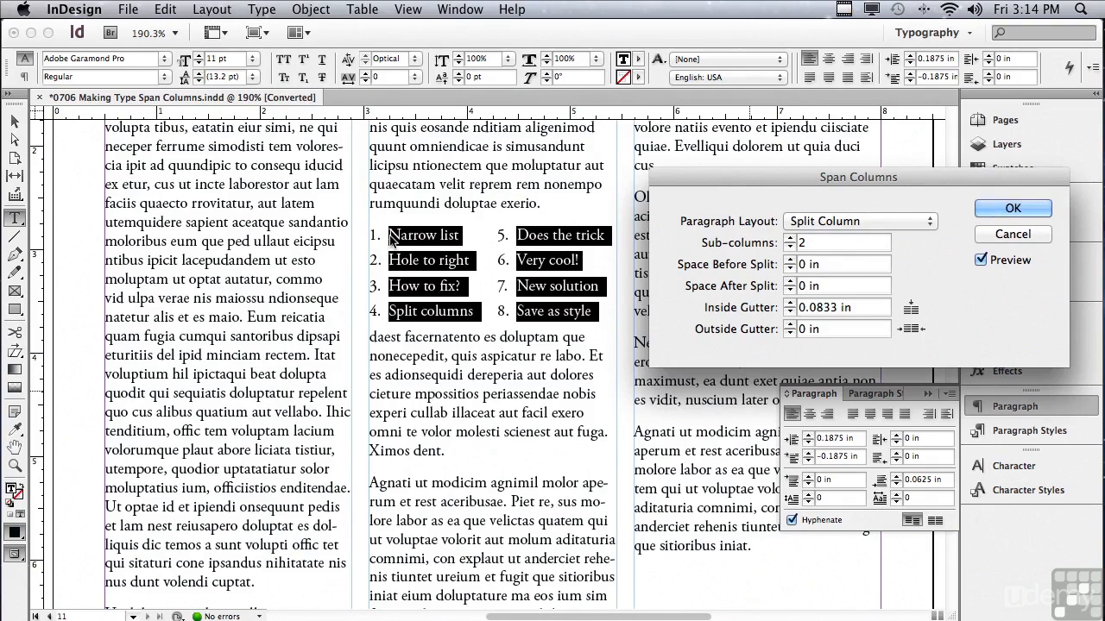
click(982, 260)
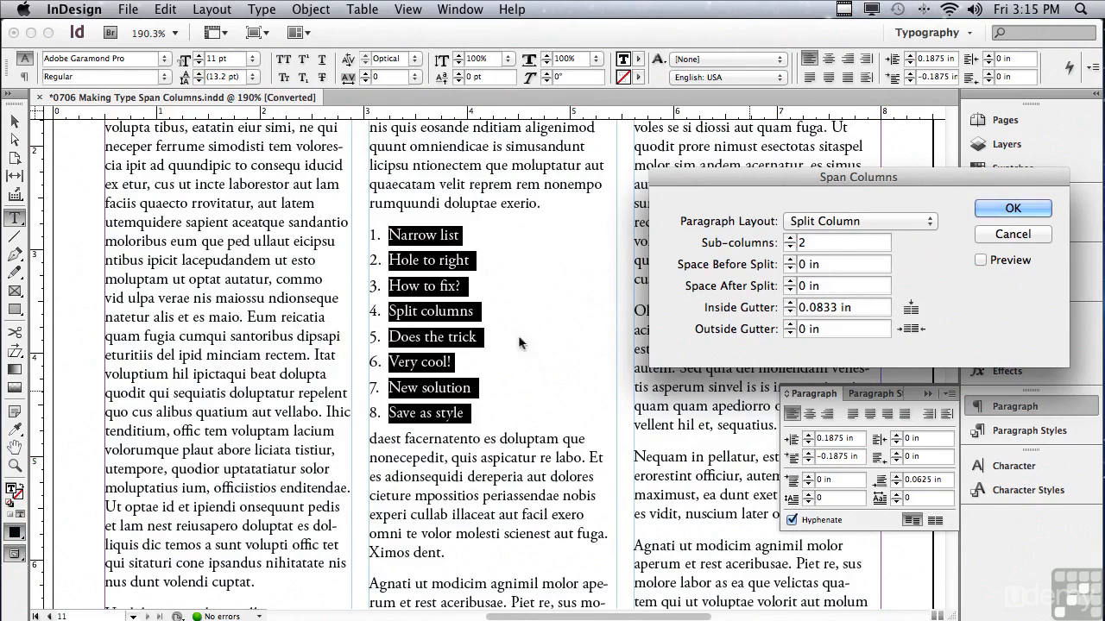
click(980, 260)
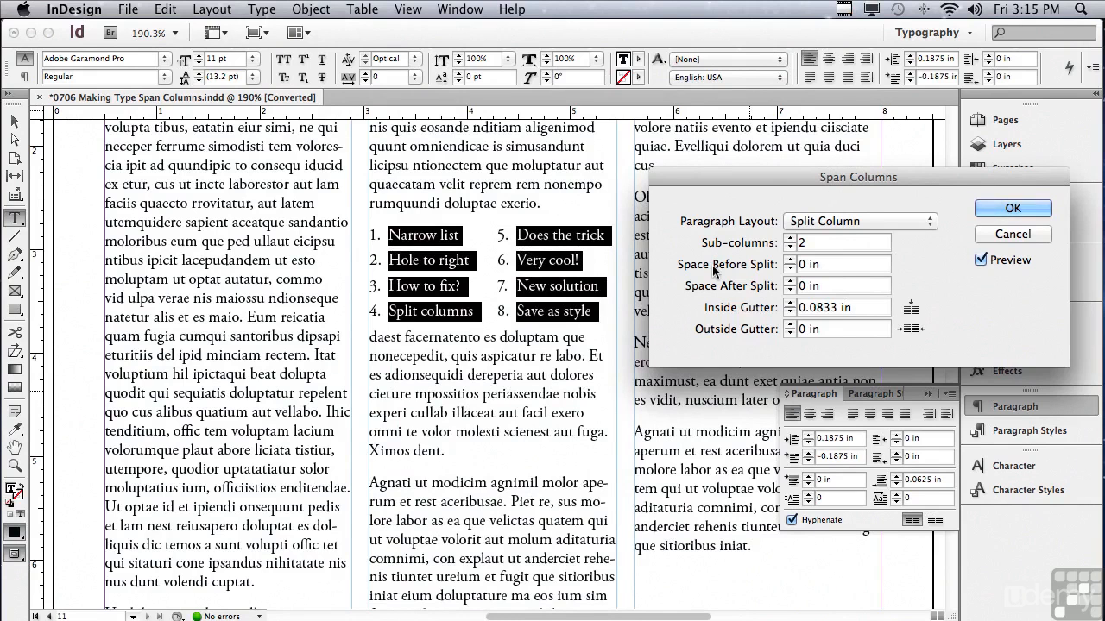
- Try a Space Before Split of 0.1875 in on the numbered list, and return it to 0 in
click(788, 260)
click(788, 260)
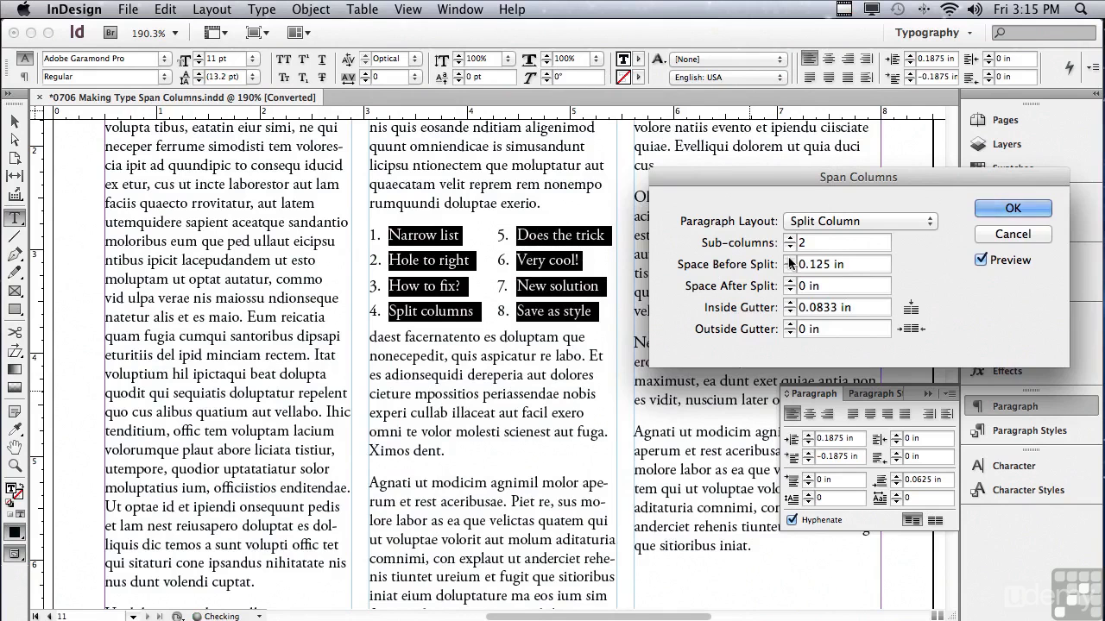
click(789, 259)
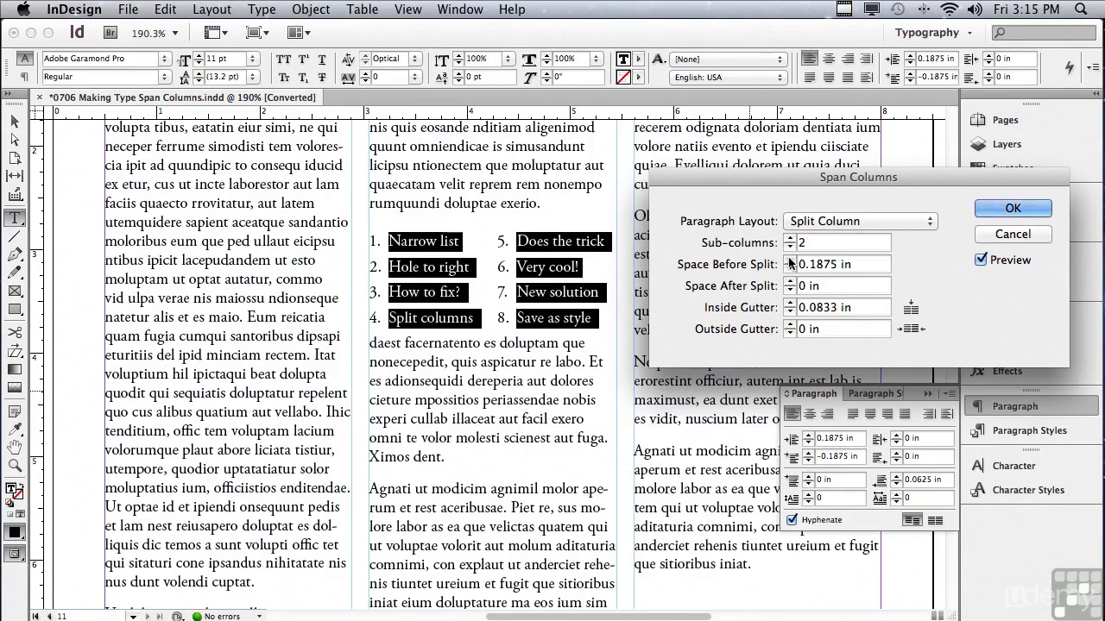
click(789, 269)
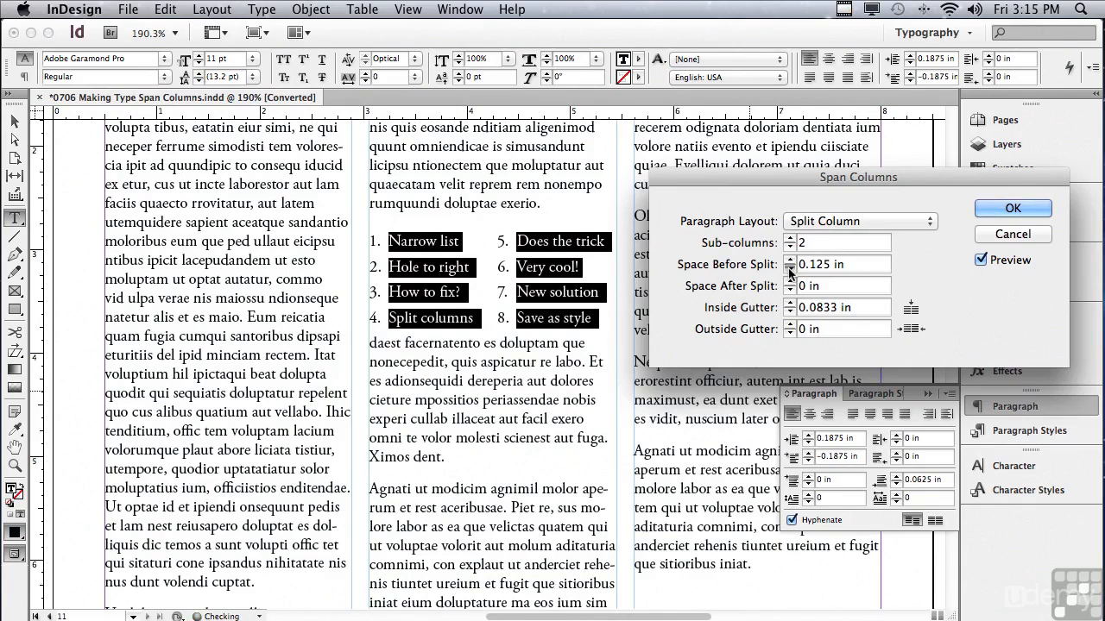
click(789, 269)
click(788, 270)
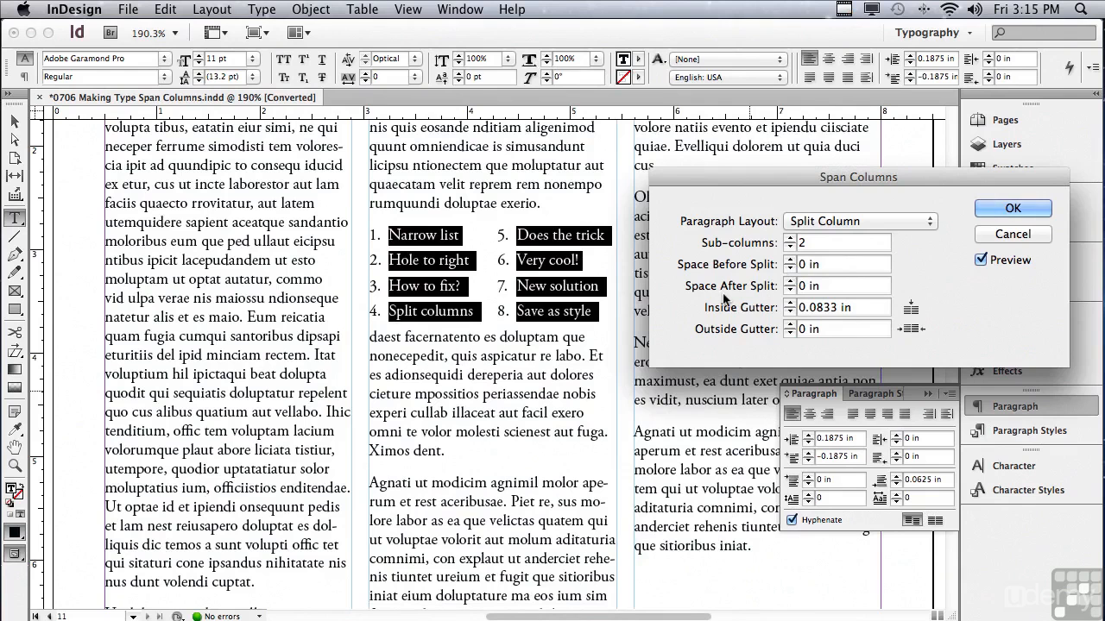
- Set the numbered list's Space After Split to 0.1875 in and its Inside Gutter to 0.1875 in
click(789, 282)
click(789, 283)
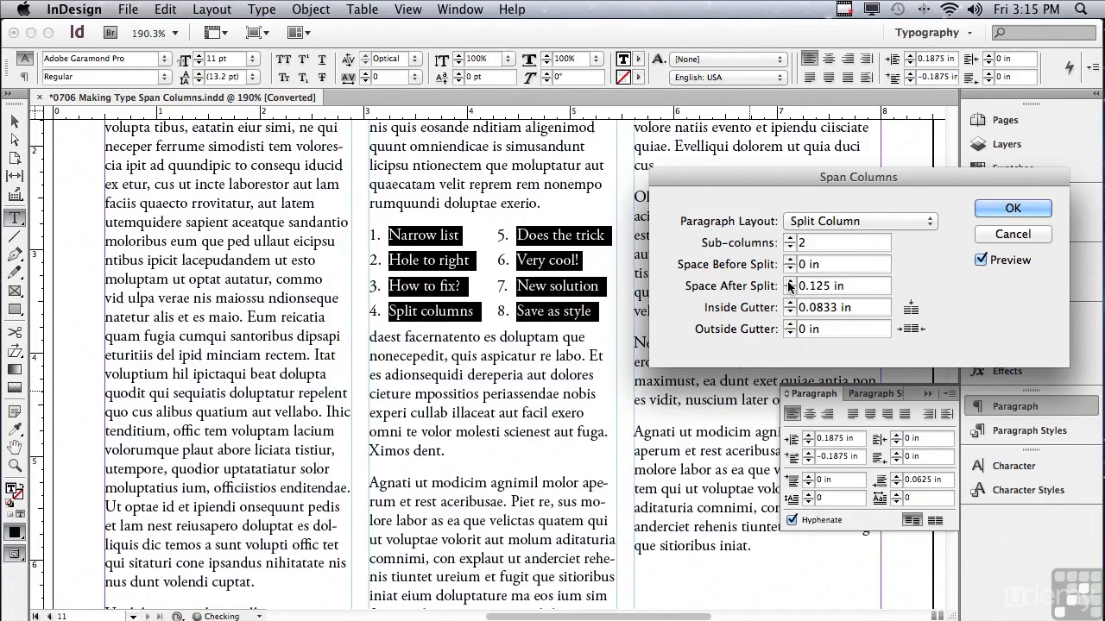
click(788, 282)
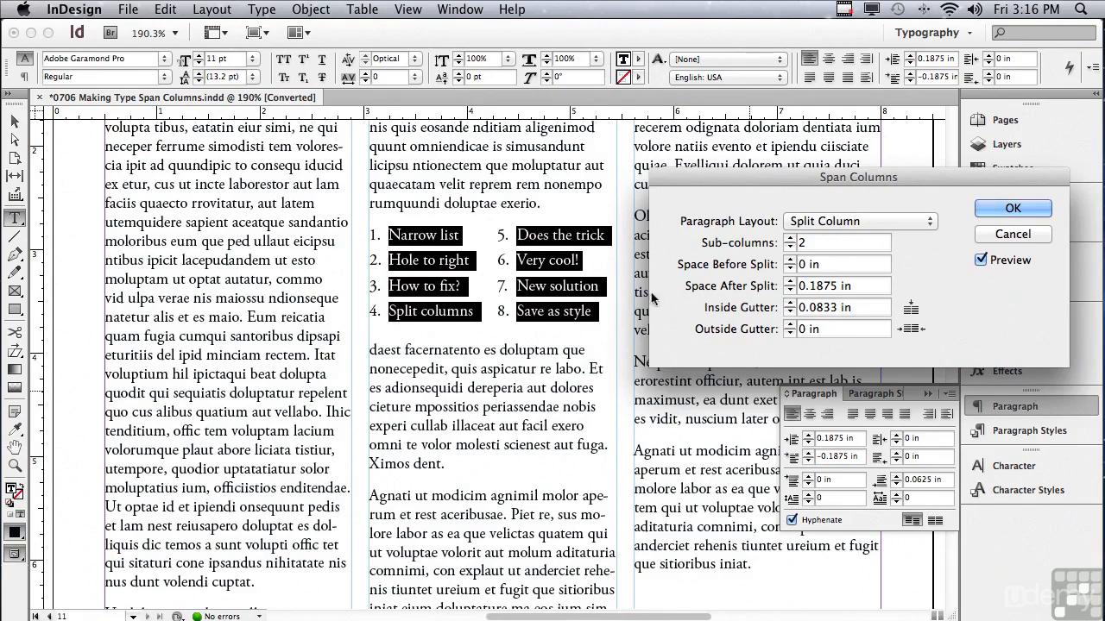
click(786, 299)
click(786, 298)
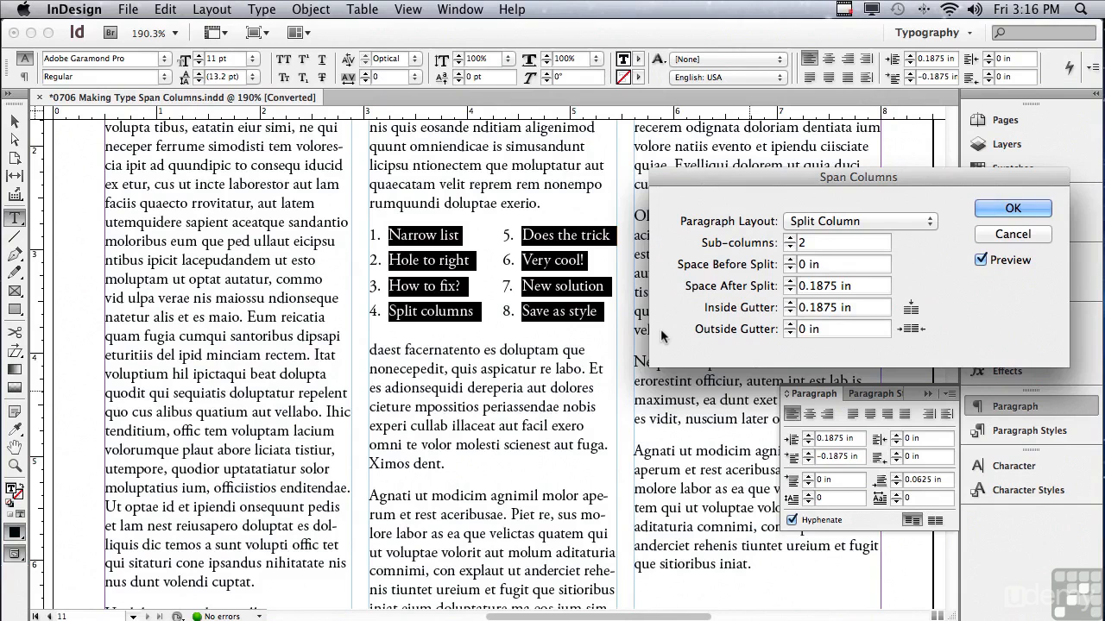
- Try an Outside Gutter of 0.0625 in, return it to 0 in, and apply the list's split settings
click(788, 325)
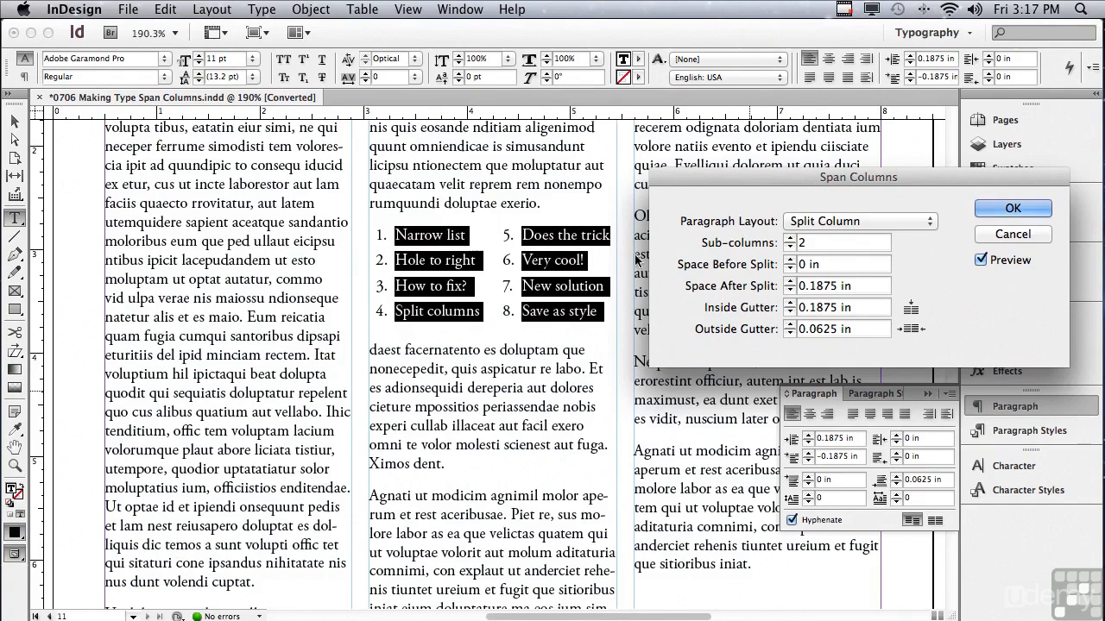
click(789, 333)
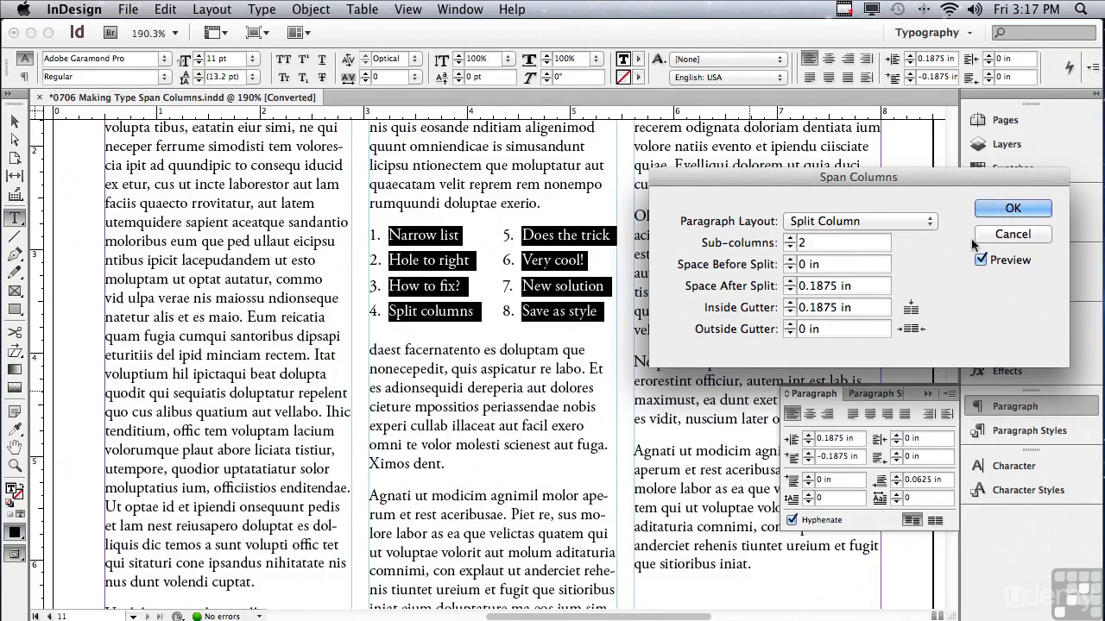
click(1023, 209)
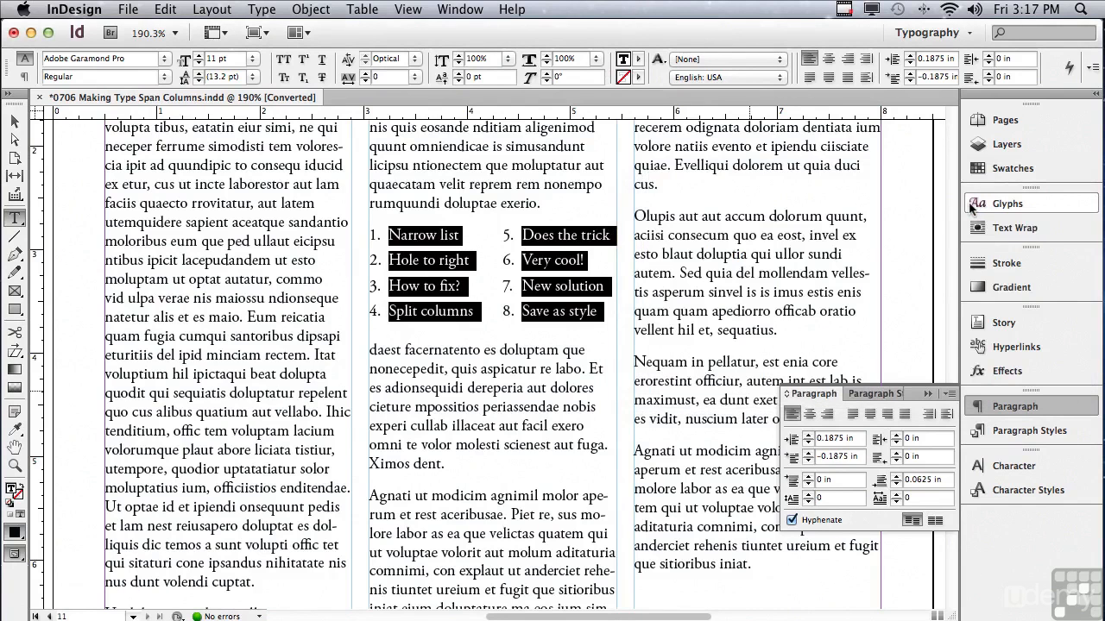